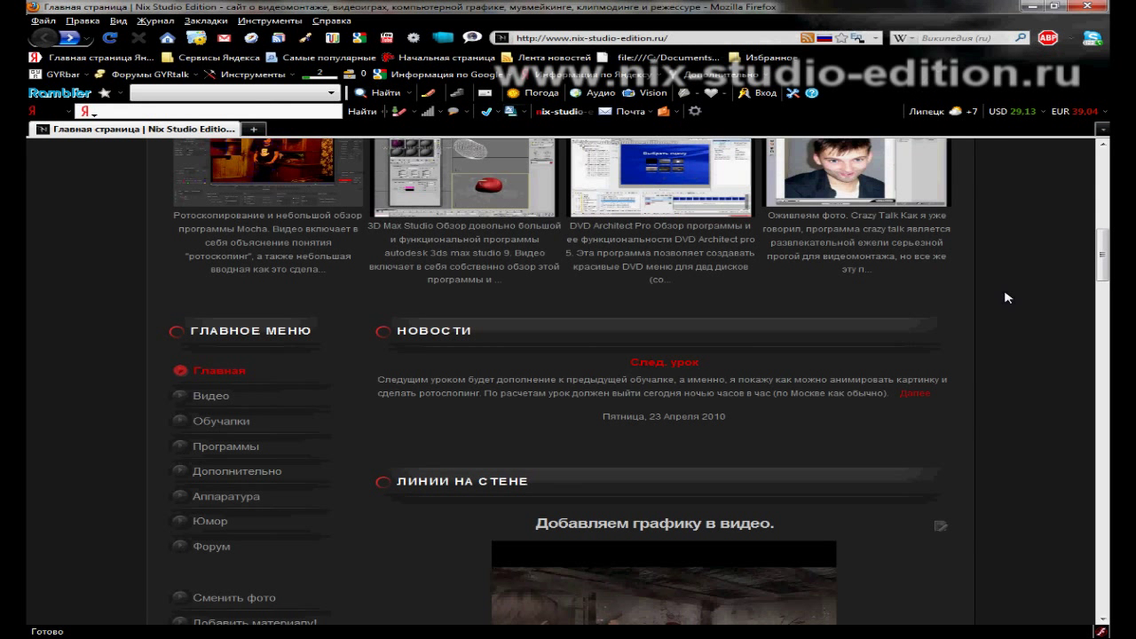
Play a preview of the re4 composition to review the red arrow over the game footage
click(1005, 297)
scroll(1006, 294, down, 2)
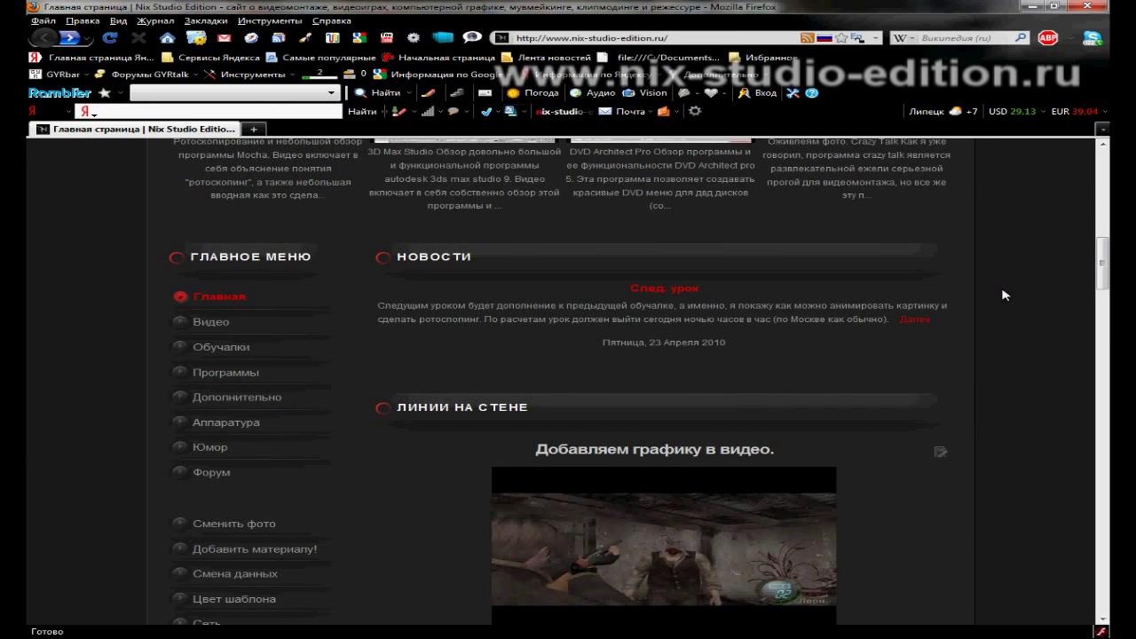
scroll(1006, 295, down, 2)
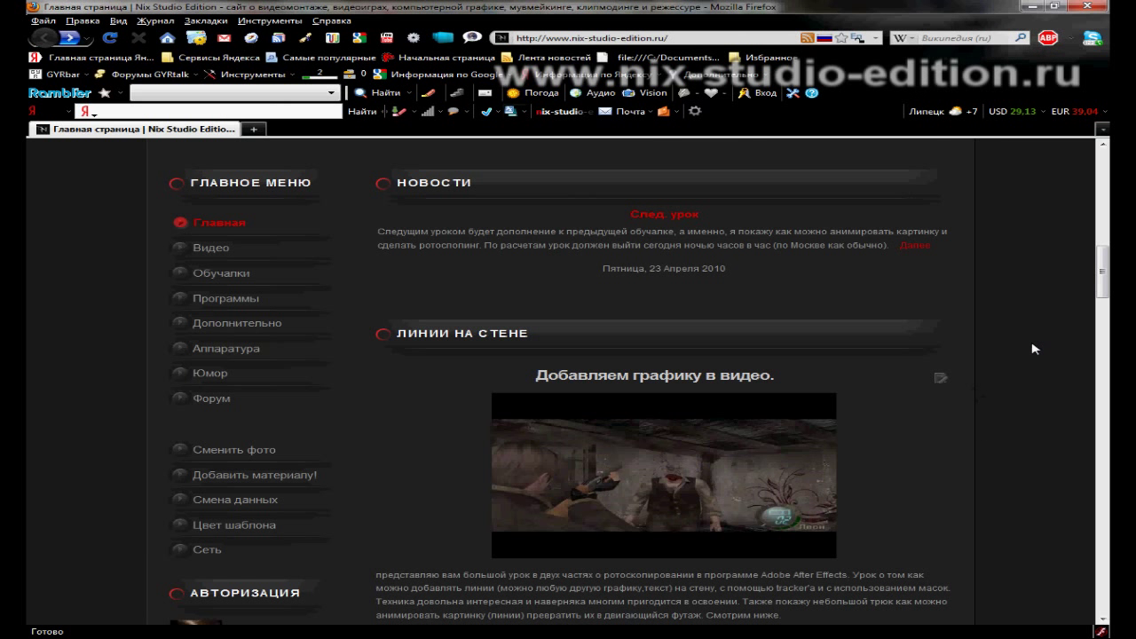
scroll(1032, 349, up, 2)
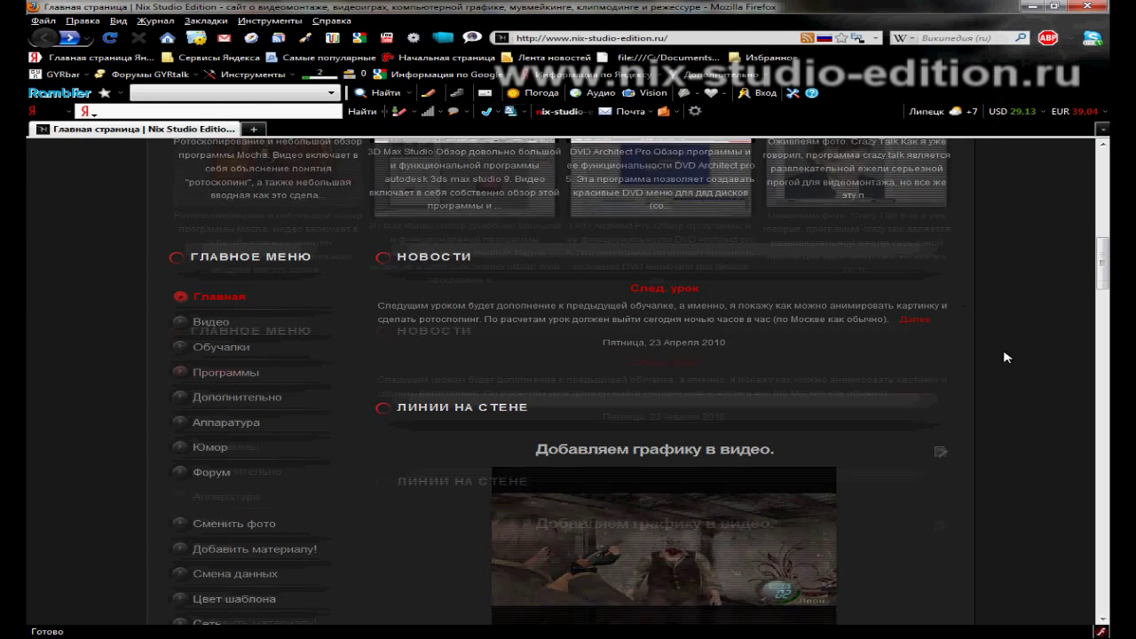
scroll(1006, 355, up, 2)
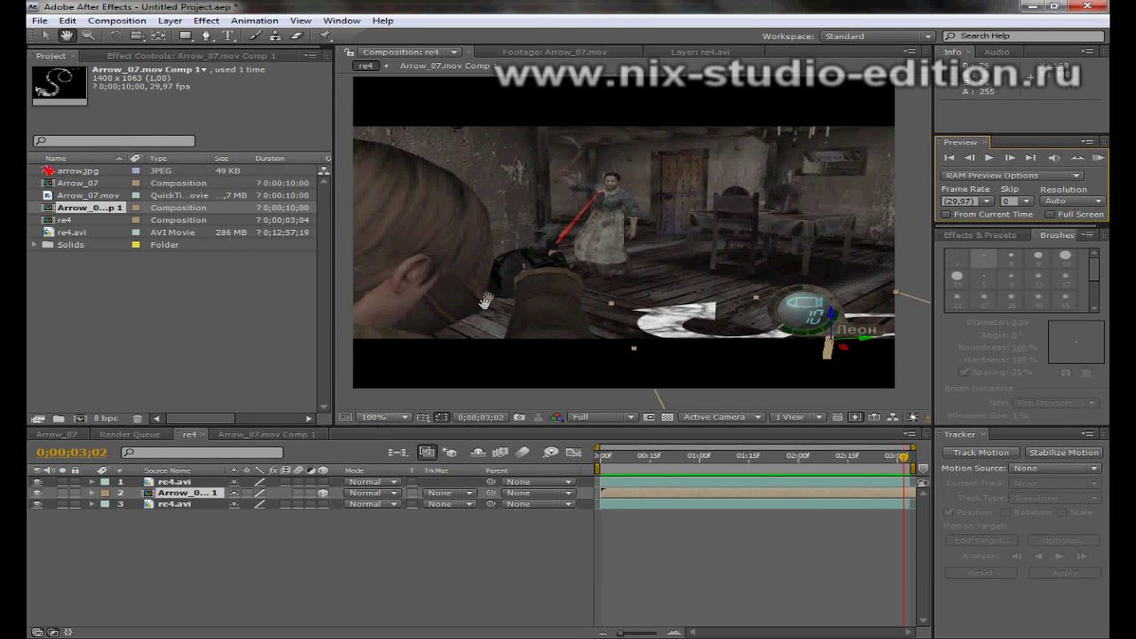
key(v)
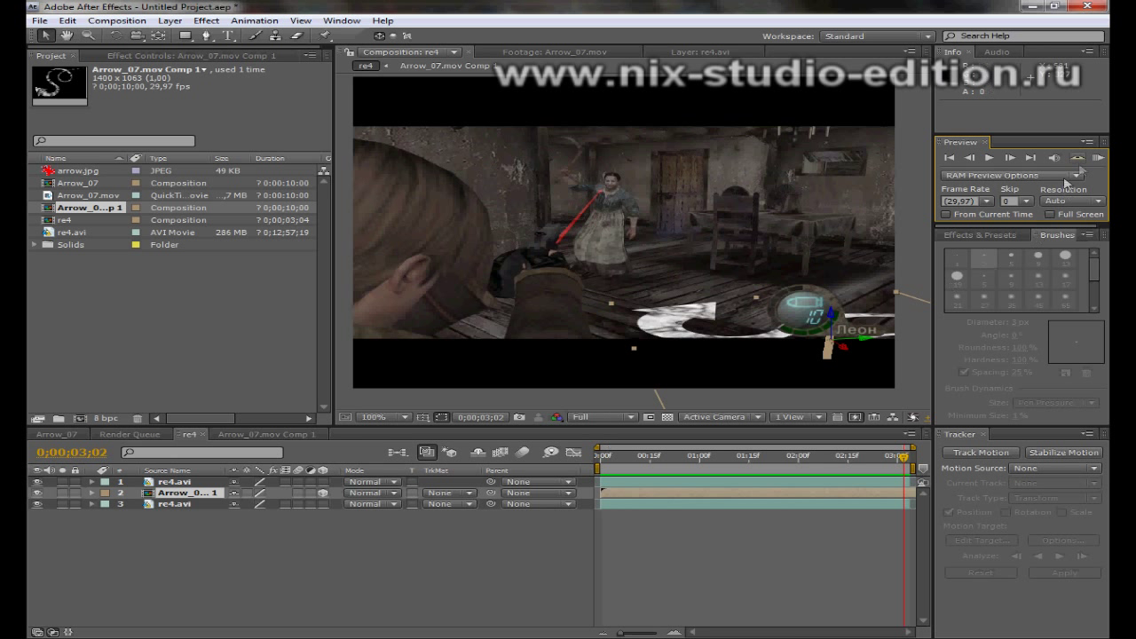
key(space)
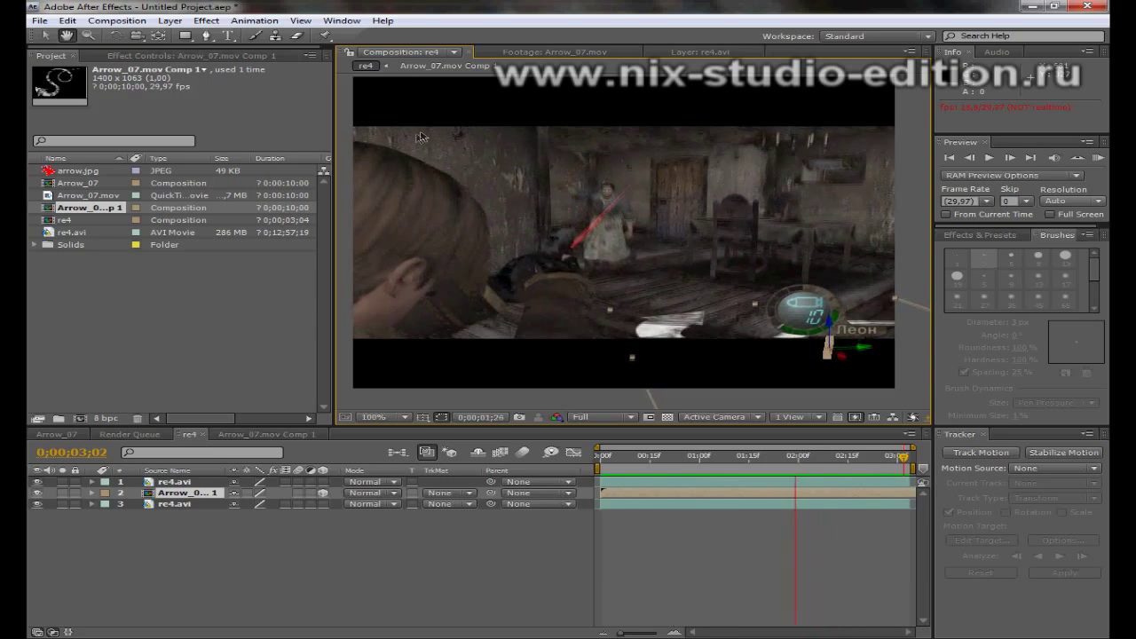
key(space)
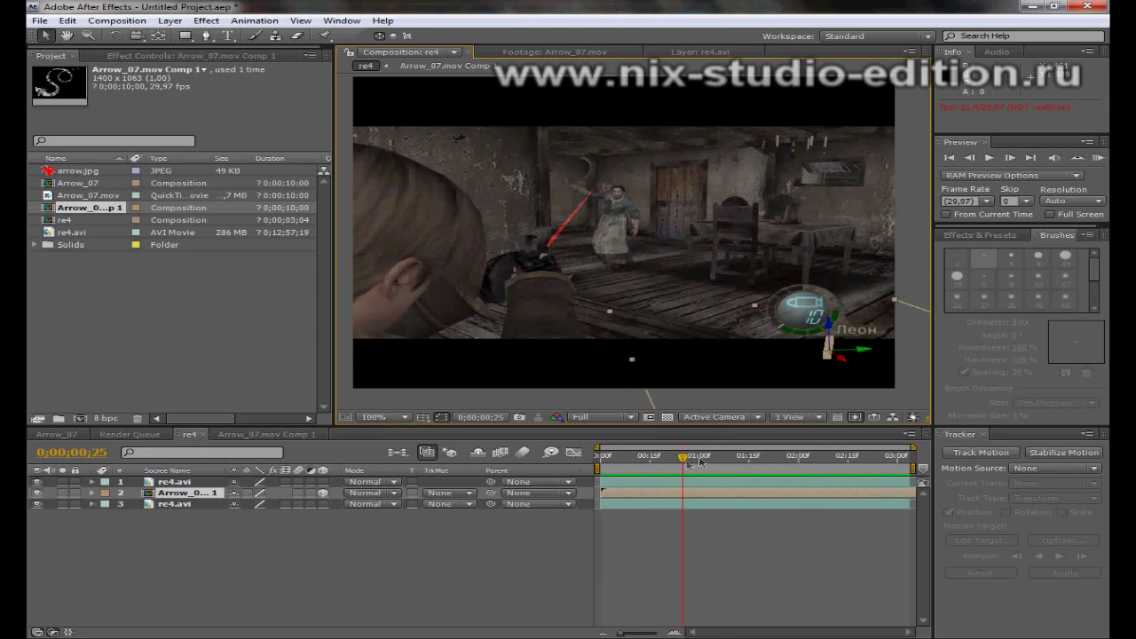
Zoom the viewer out to 50% and back to 100%, then select arrow.jpg in the Project panel
key(comma)
key(comma)
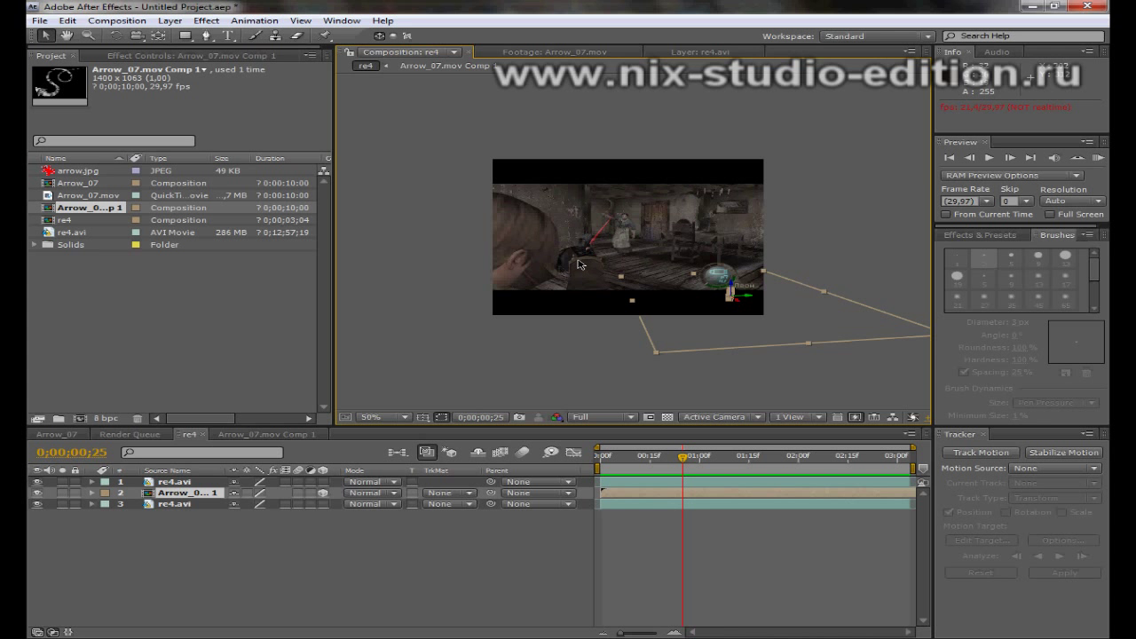
key(period)
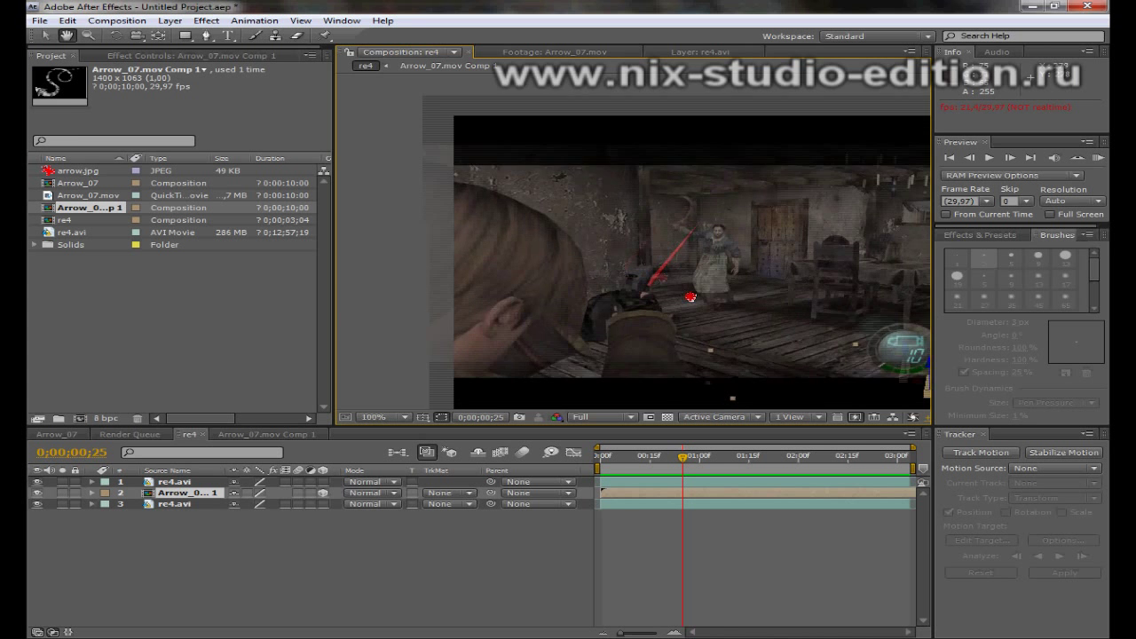
key(period)
key(v)
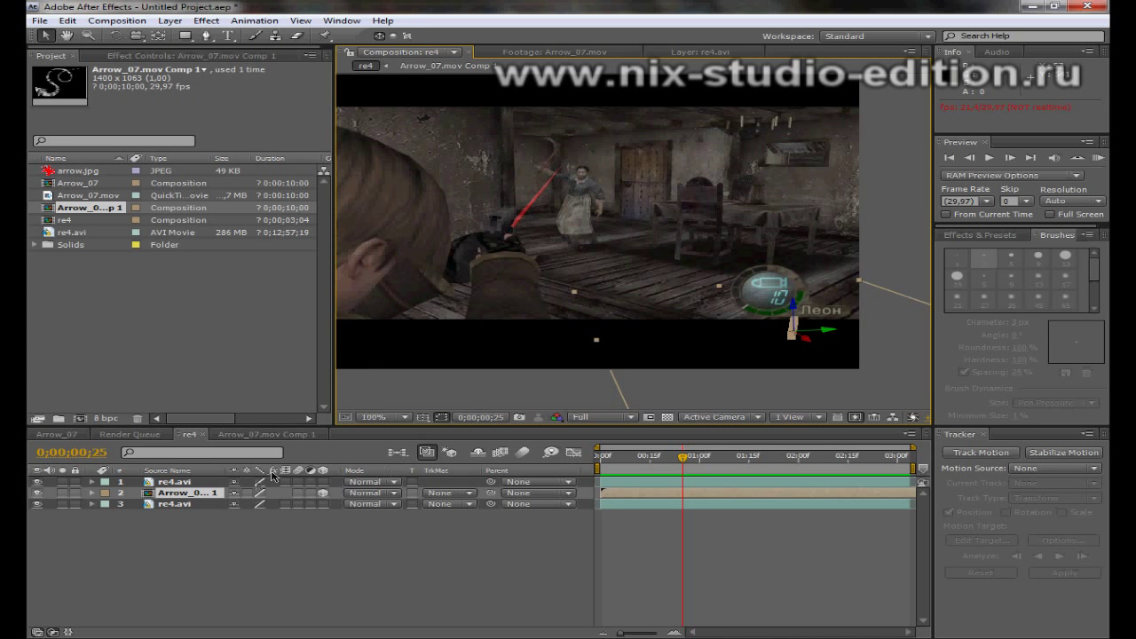
click(76, 172)
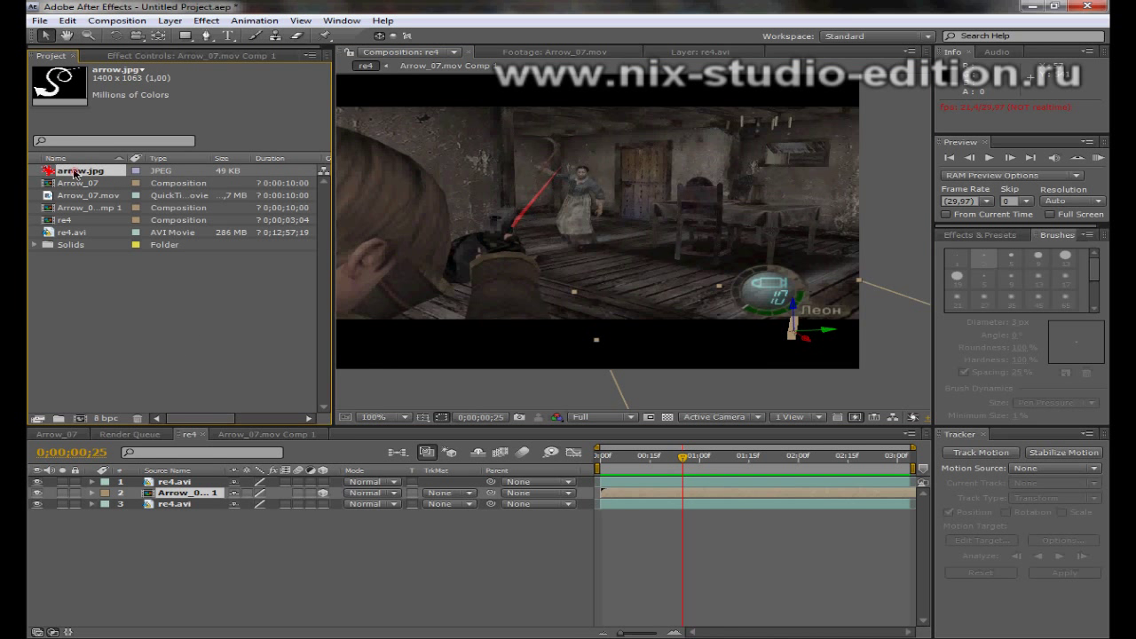
Replace the Arrow_07.mov footage with the arrow.jpg image file
double_click(74, 172)
click(91, 196)
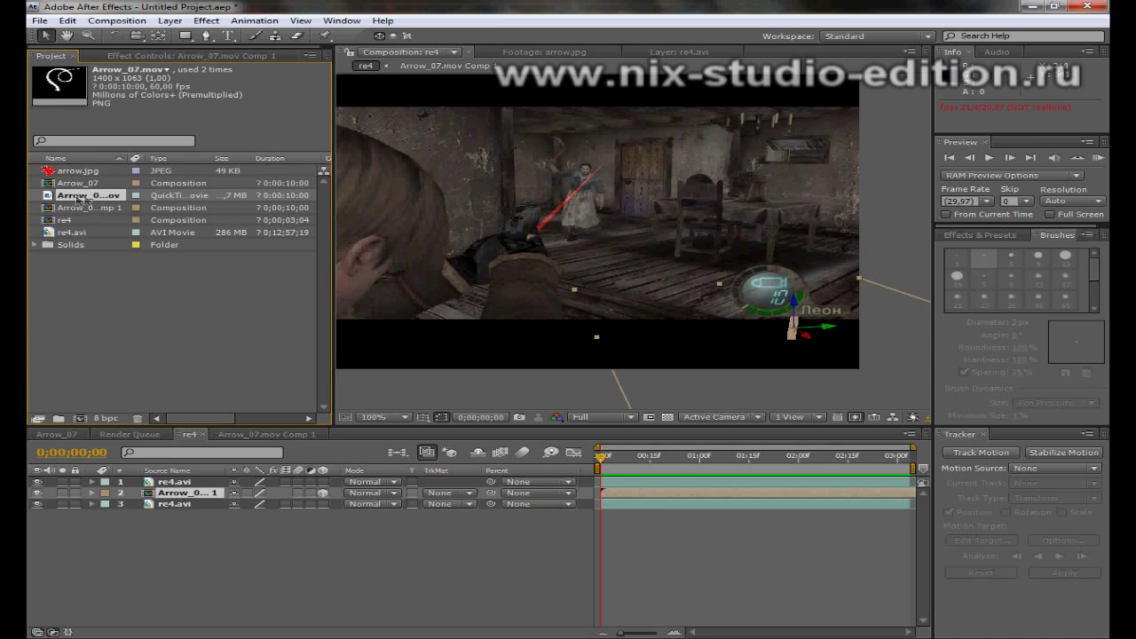
right_click(80, 201)
click(346, 277)
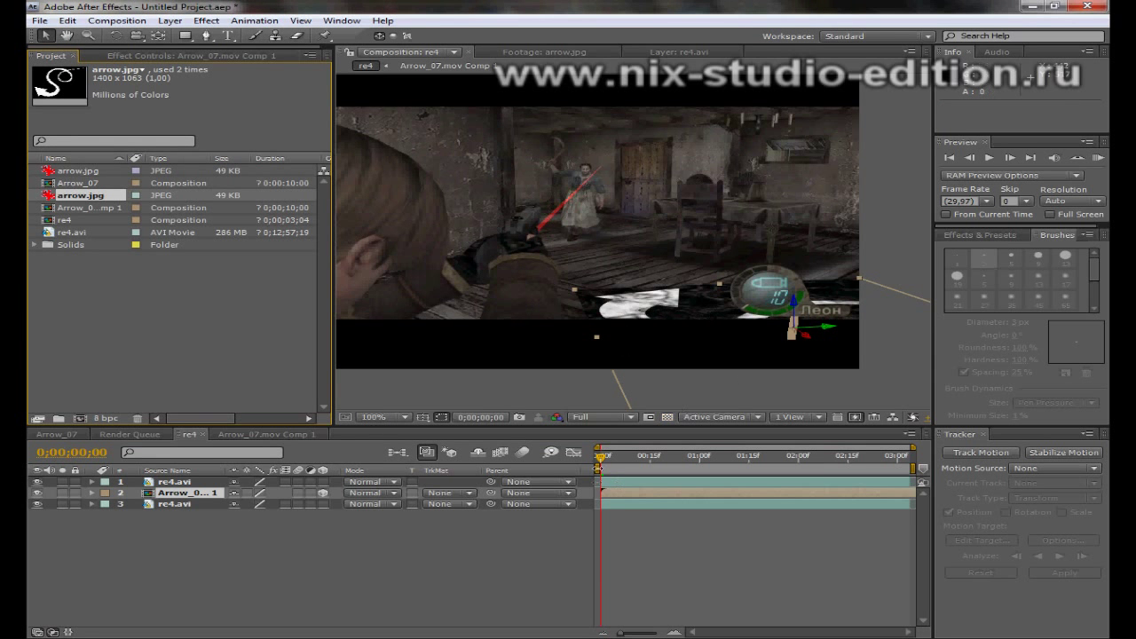
Preview the result from 0;00;01;09, then open the Arrow_07.mov Comp 1 precomp and select arrow.jpg
drag(603, 459, 728, 458)
key(space)
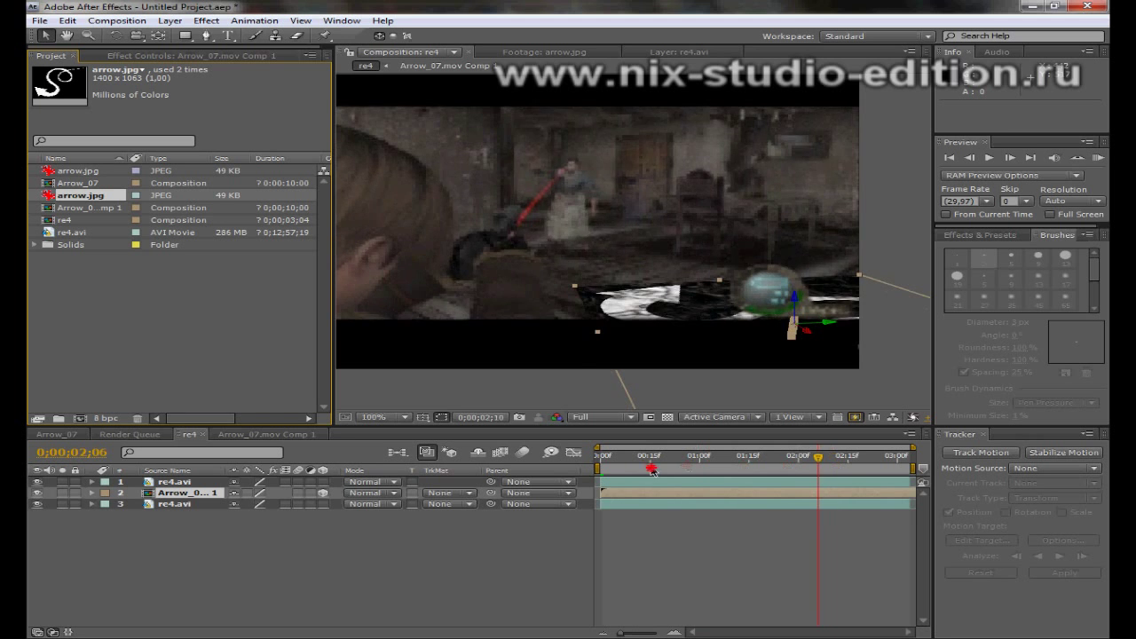
key(Home)
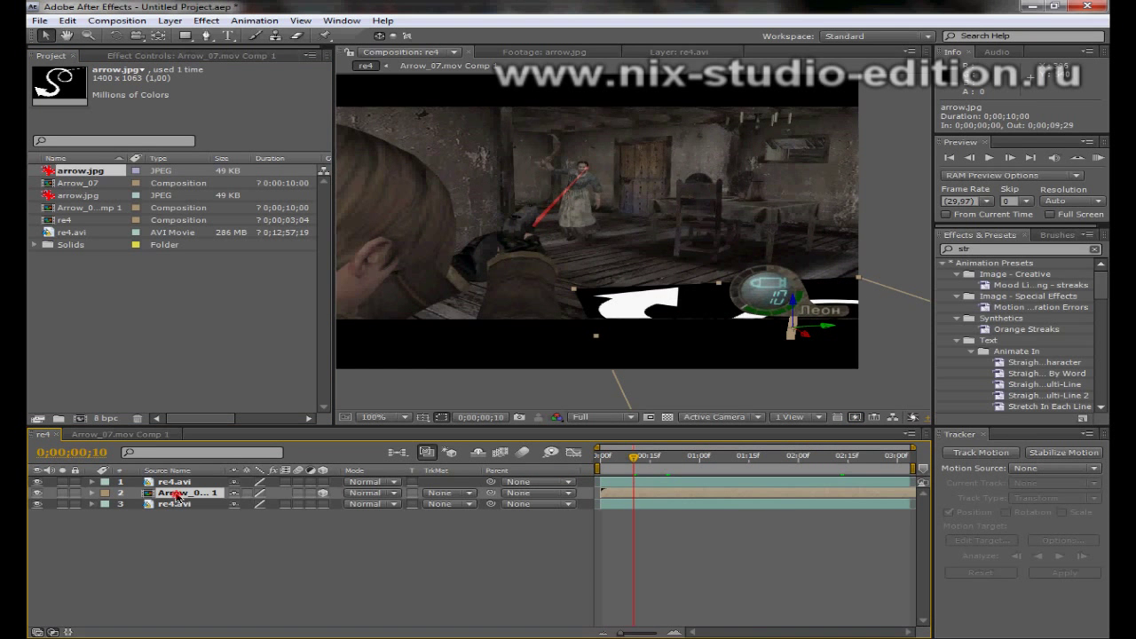
double_click(175, 493)
click(181, 484)
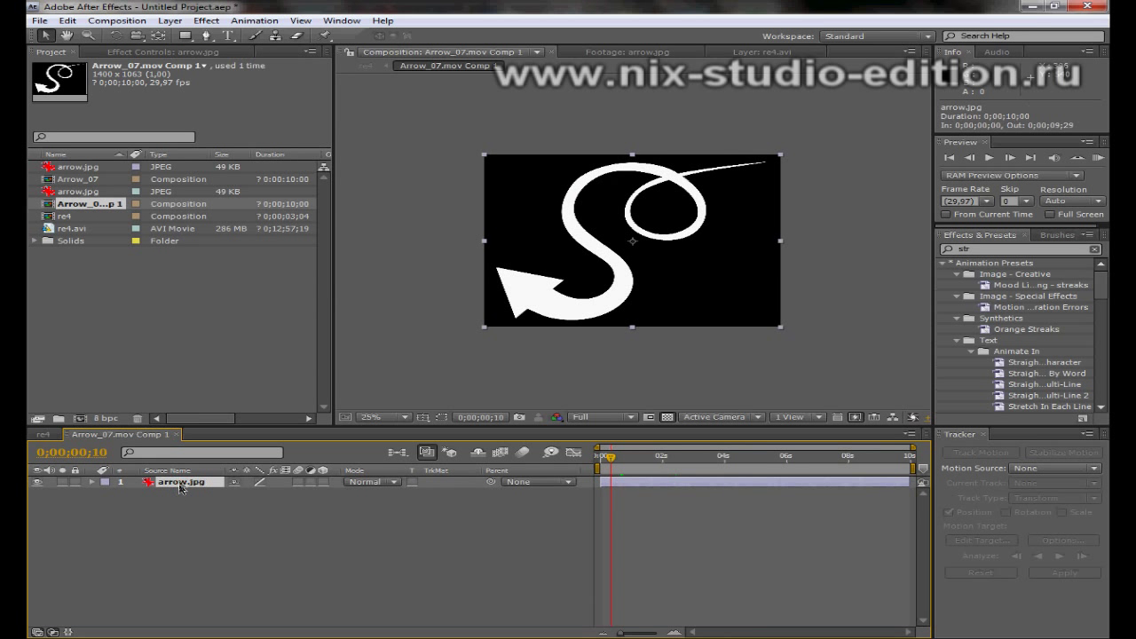
At the composition start, place the first mask points from the arrow's tail tip along the tail
drag(616, 459, 502, 466)
click(207, 35)
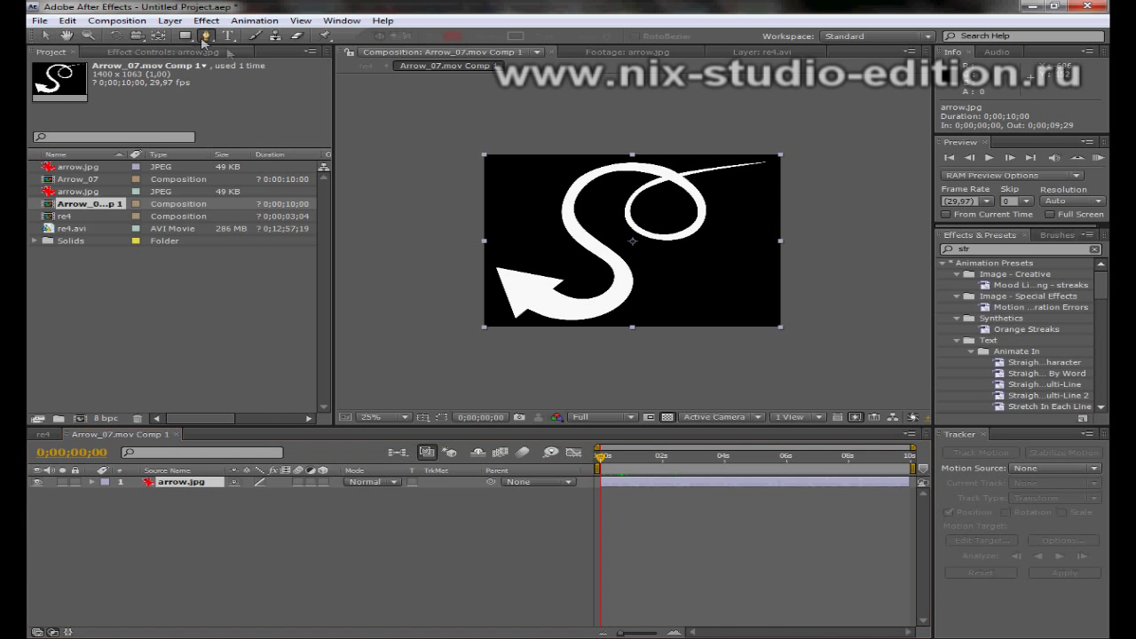
click(764, 163)
drag(629, 205, 632, 235)
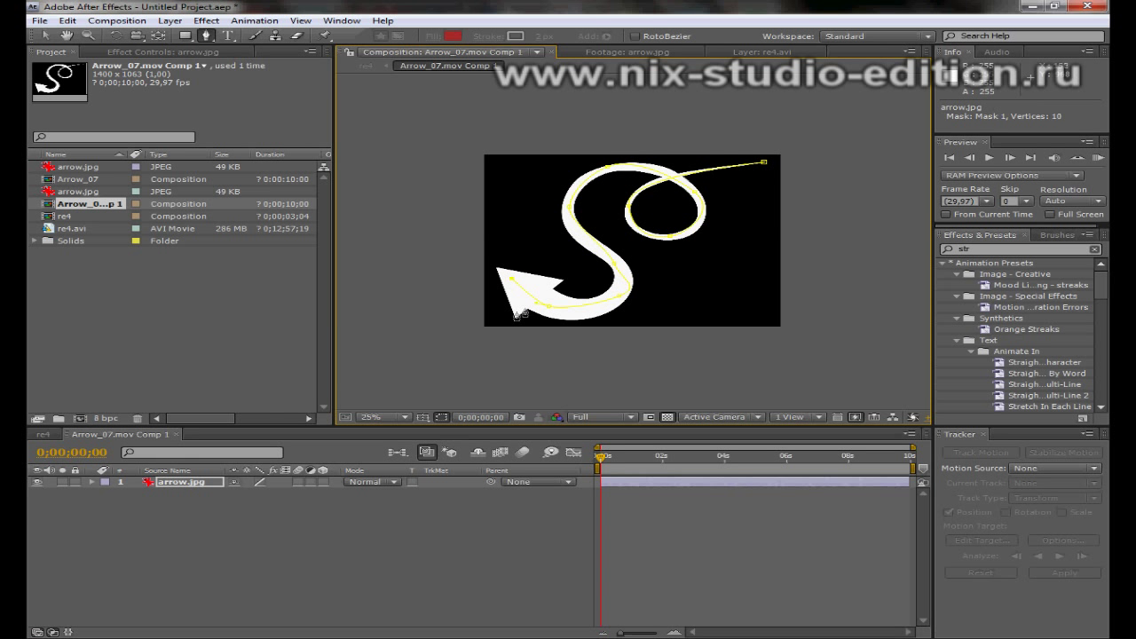
Pan the view to centre the whole S-arrow and expand the arrow.jpg layer's properties
scroll(582, 285, up, 4)
scroll(560, 300, down, 2)
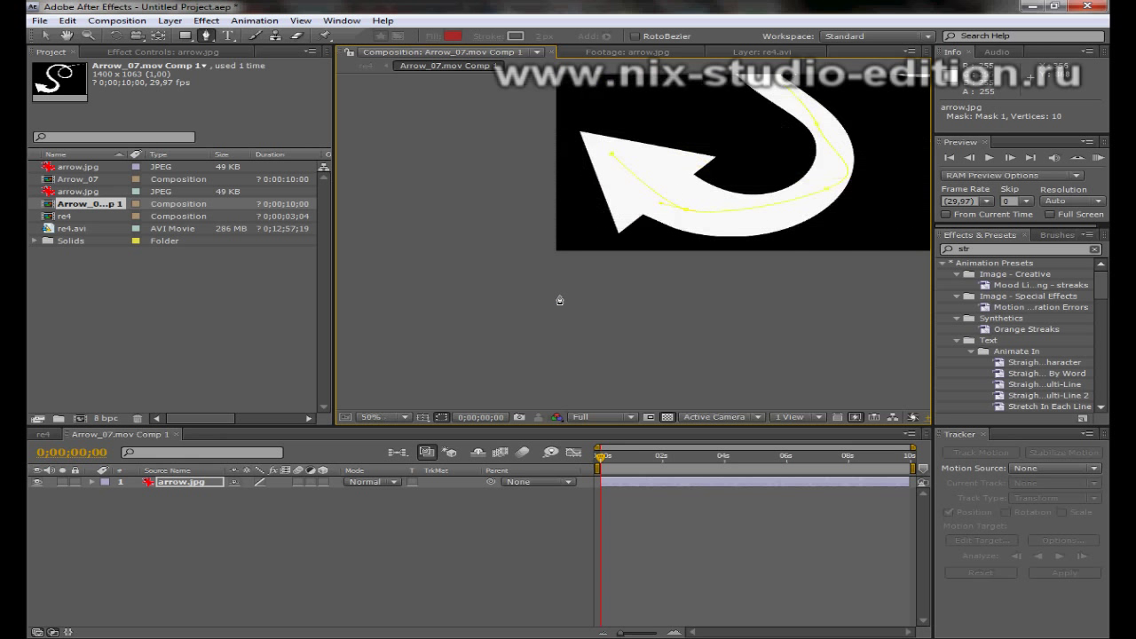
scroll(647, 223, down, 2)
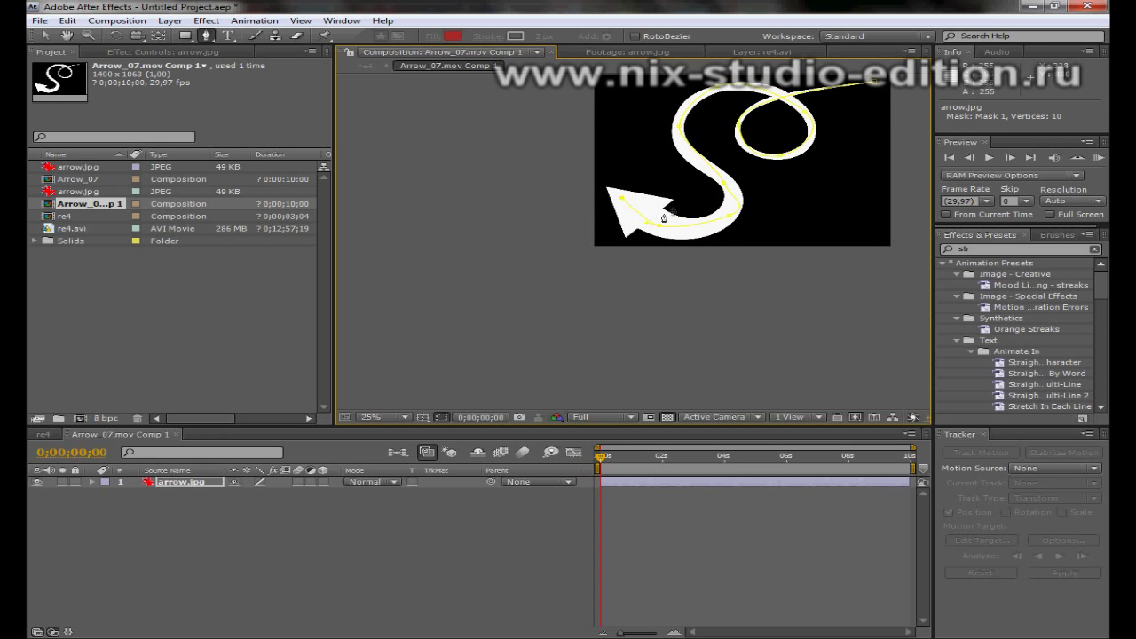
key(h)
drag(650, 222, 470, 307)
key(v)
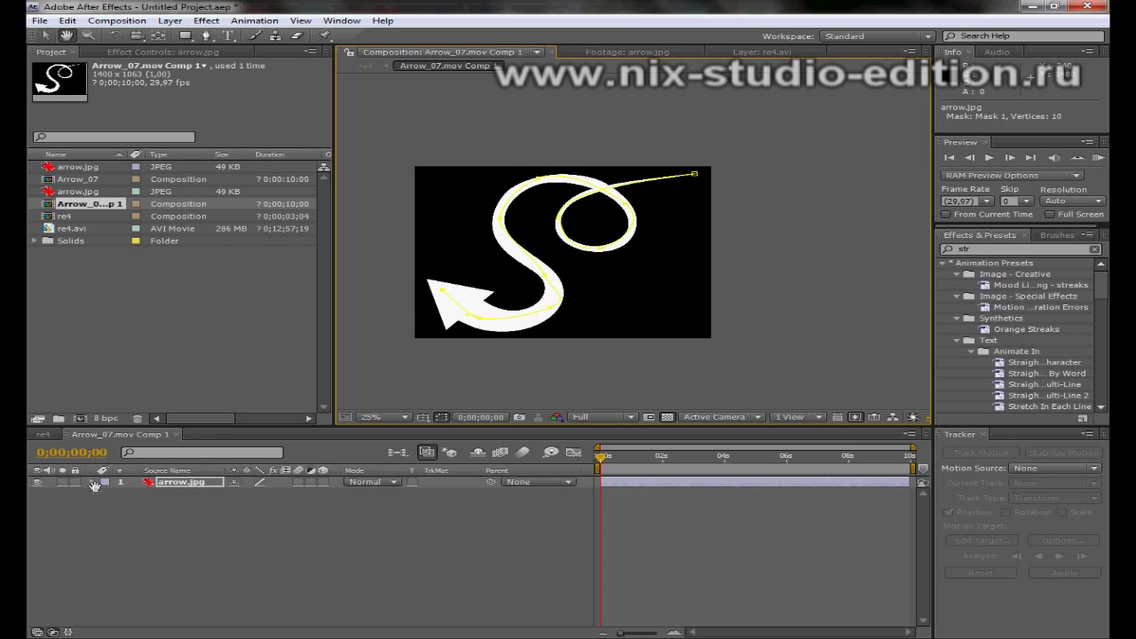
click(92, 483)
Change Mask 1's colour to red
click(107, 494)
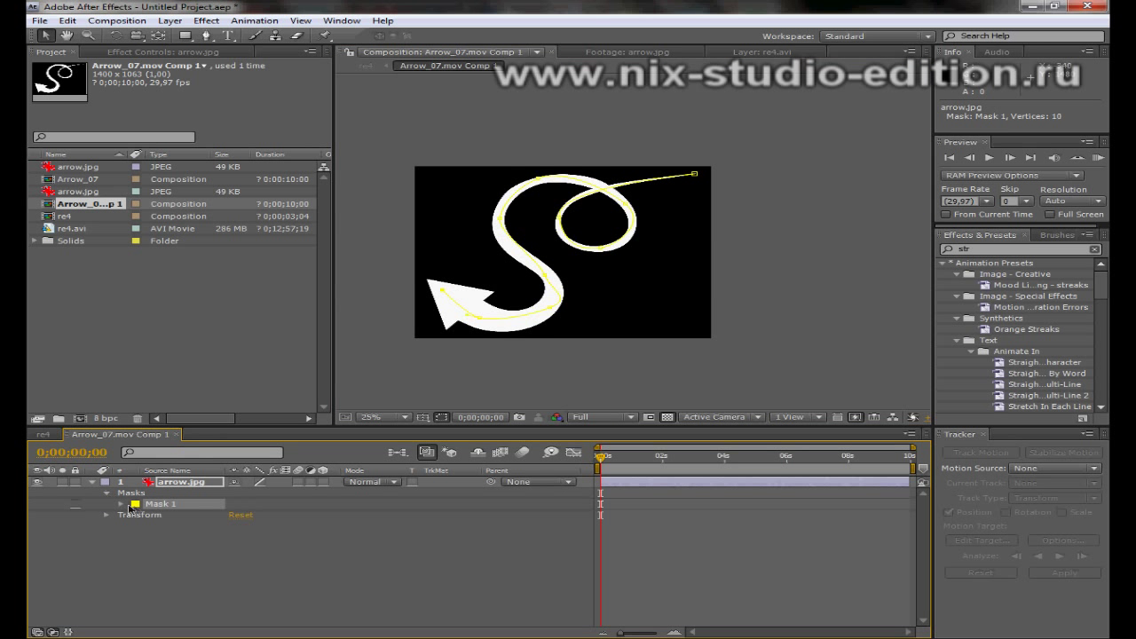
click(135, 503)
mouse_move(401, 446)
mouse_down()
mouse_move(400, 417)
mouse_move(410, 423)
mouse_up()
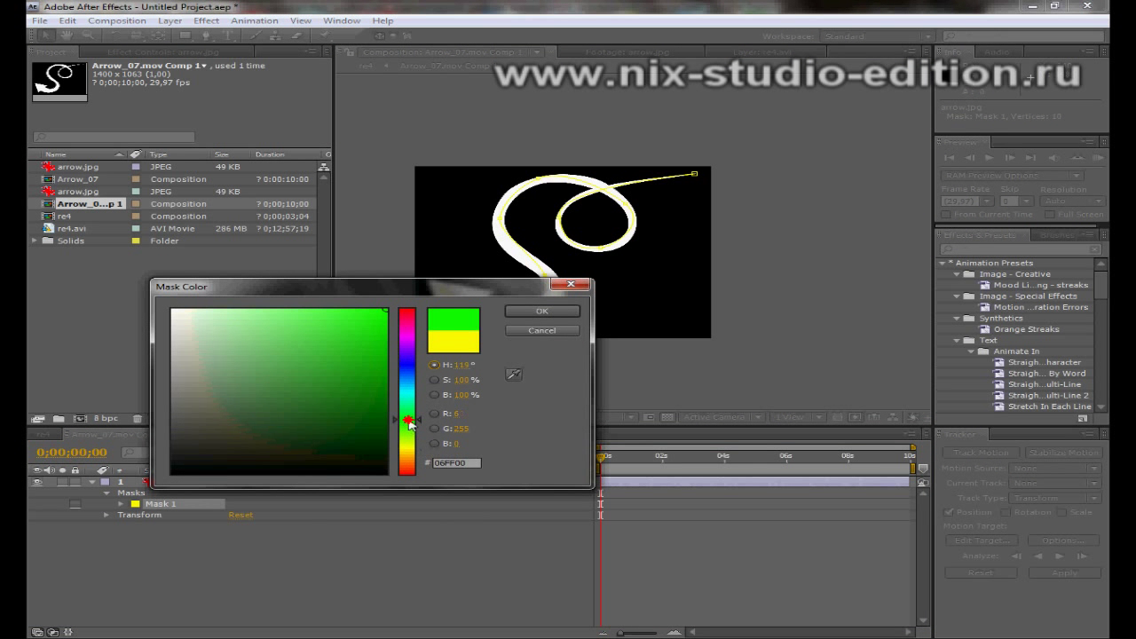
drag(399, 348, 406, 310)
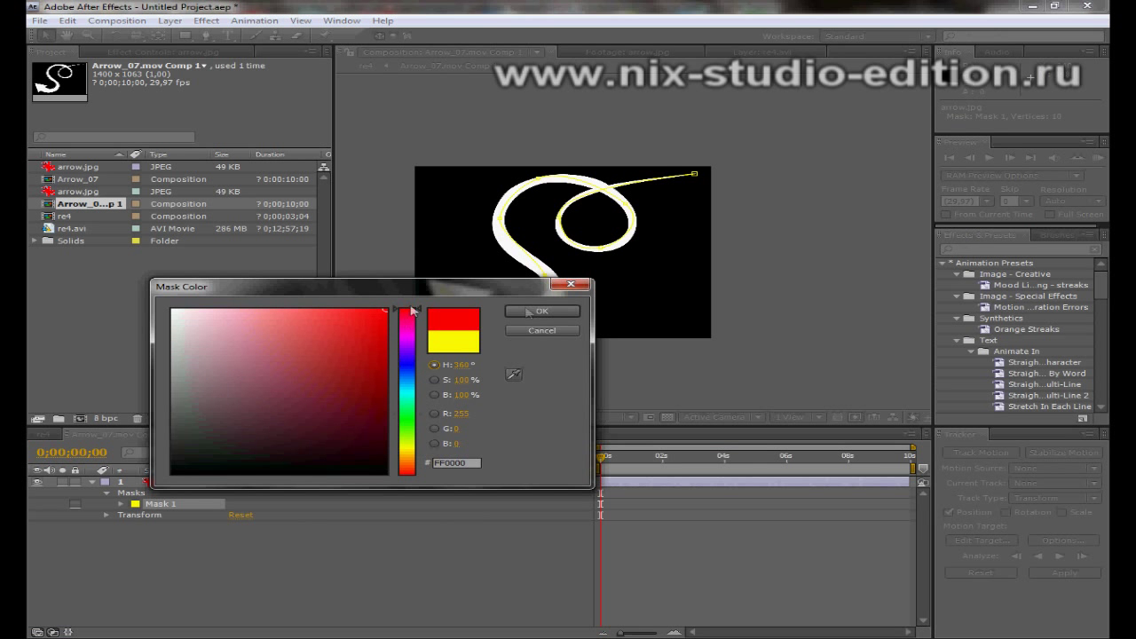
click(539, 311)
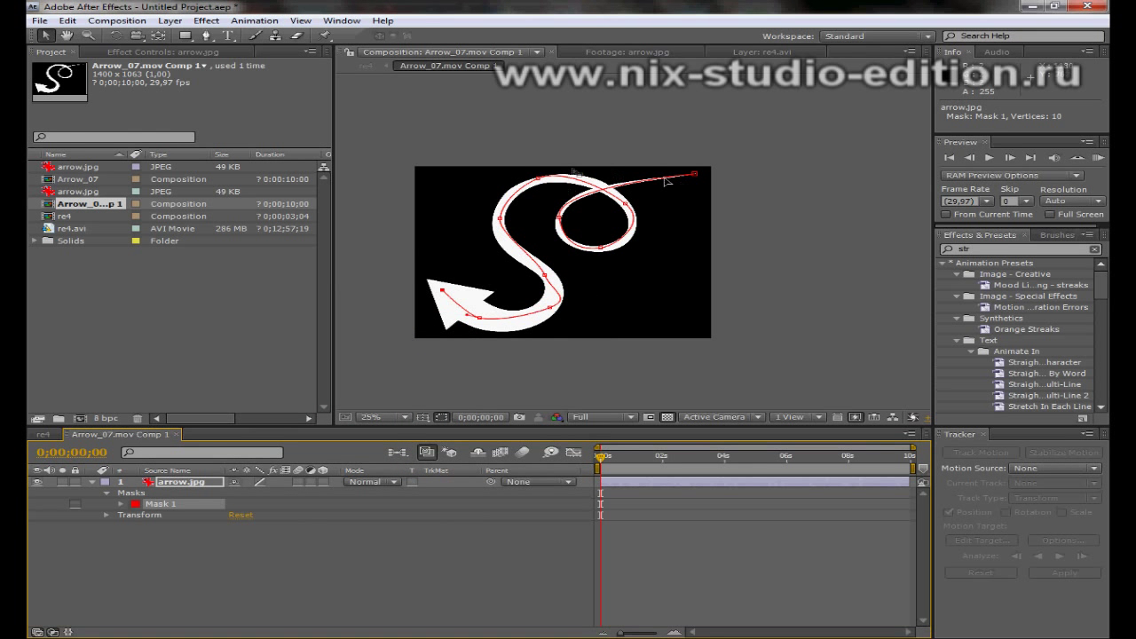
Reshape Mask 1 at the lower right bend and add the final vertex along the arrow
scroll(551, 304, up, 2)
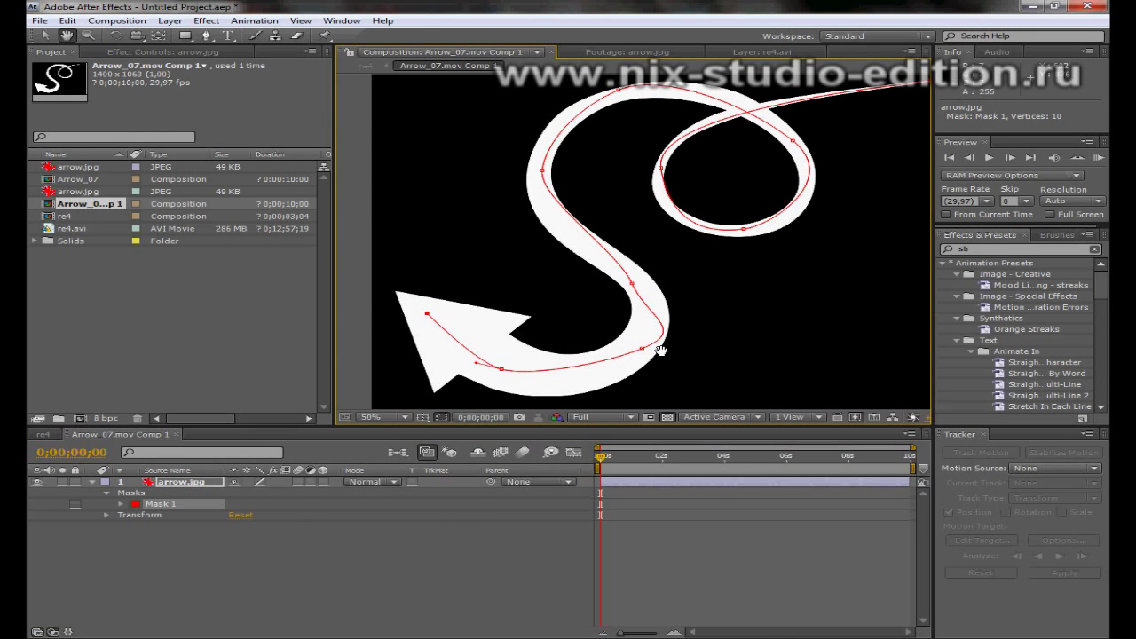
key(v)
click(640, 348)
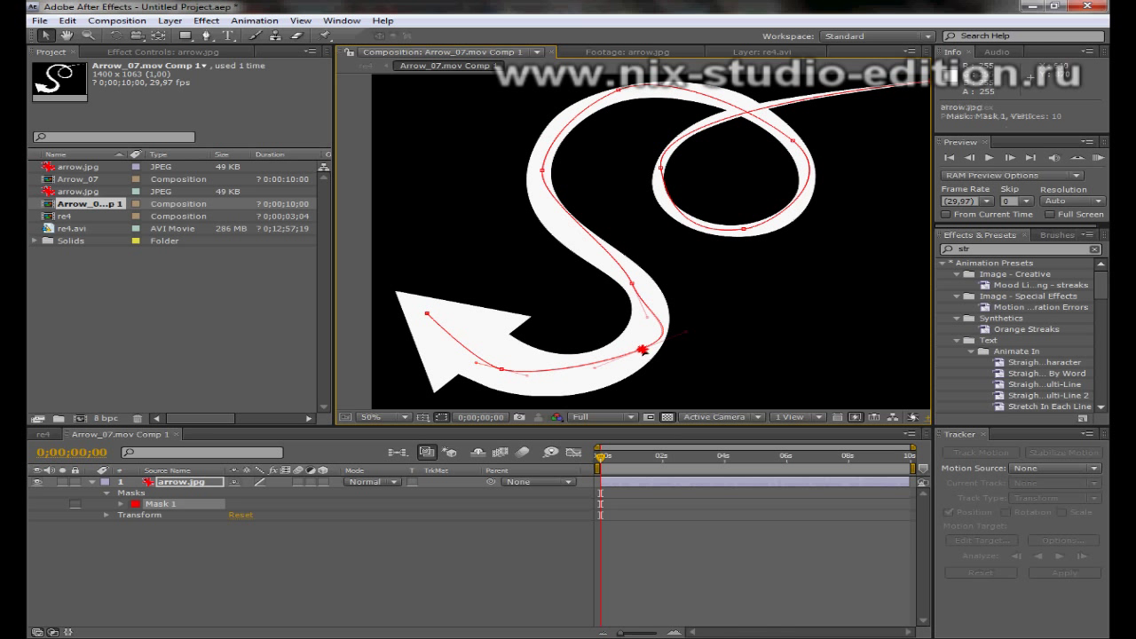
drag(637, 350, 672, 340)
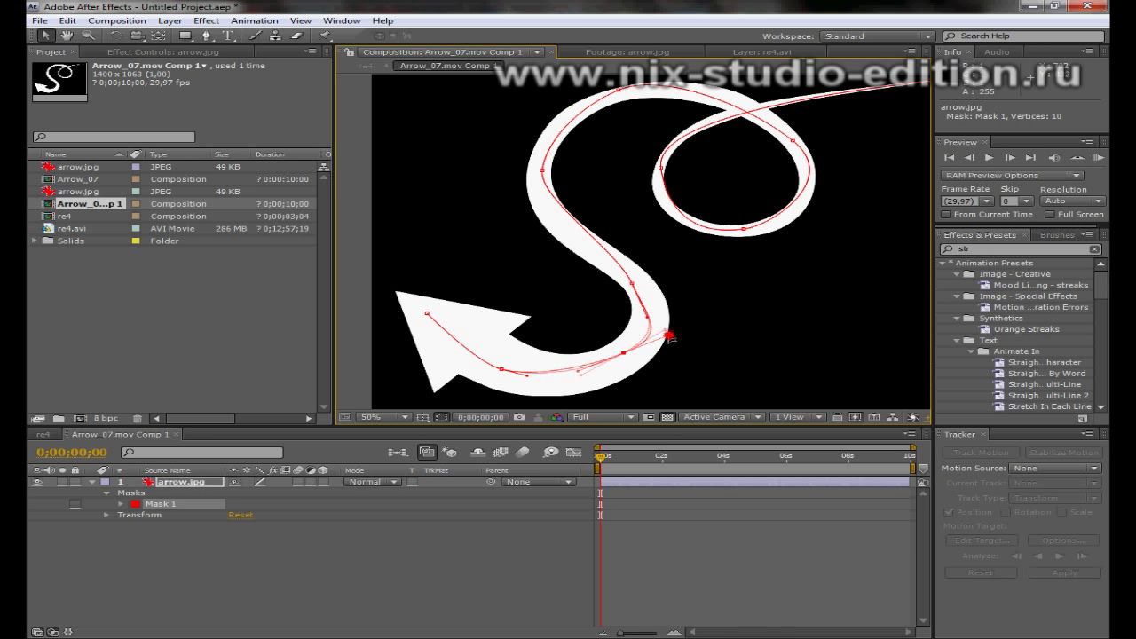
click(578, 241)
scroll(688, 270, down, 2)
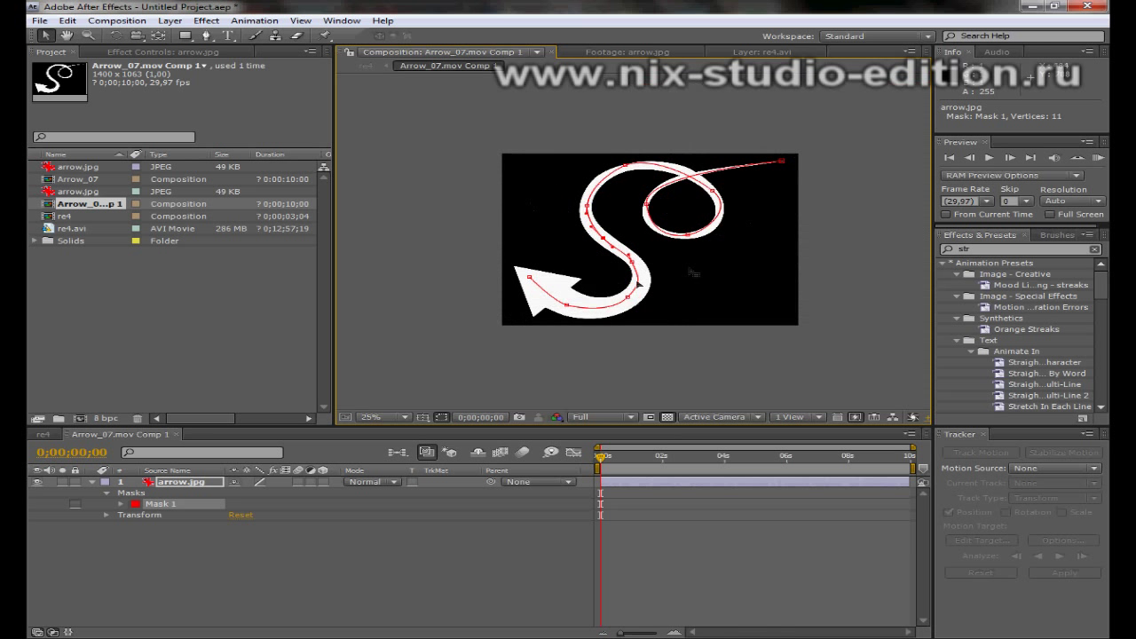
click(177, 487)
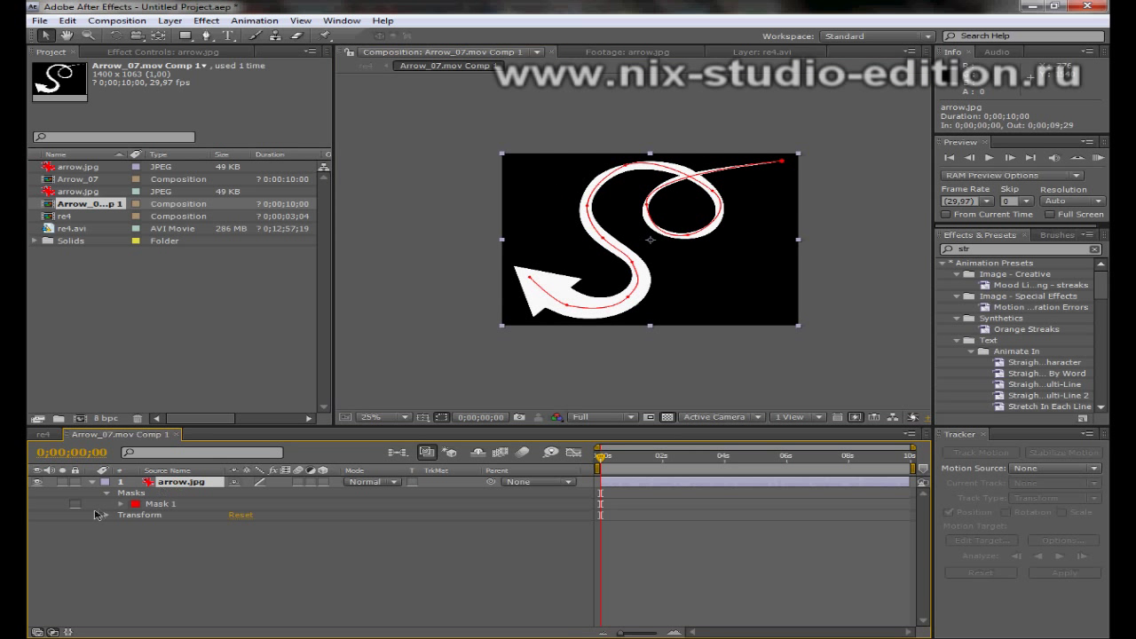
Add a Generate > Stroke effect in black, sampled from the background, with Brush Size 50
click(205, 23)
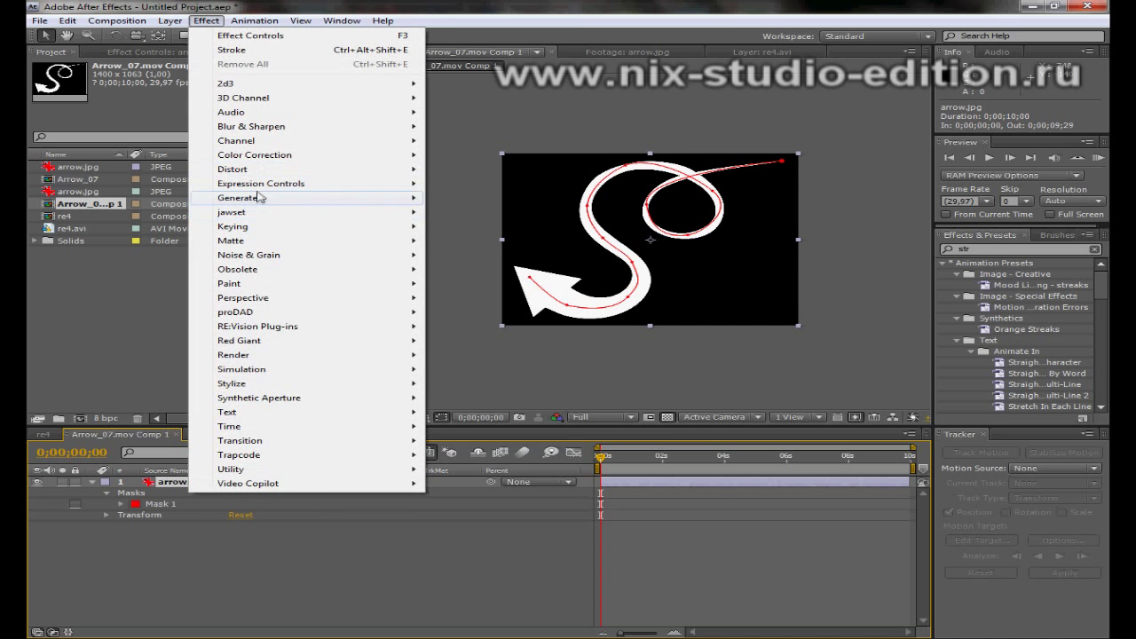
mouse_move(302, 198)
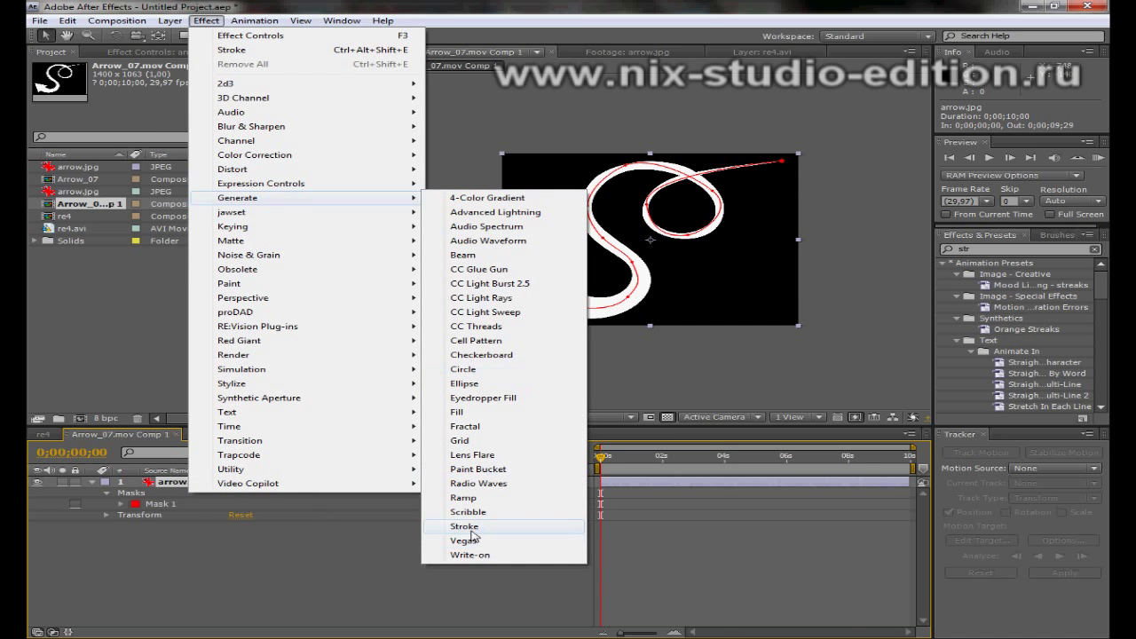
click(466, 526)
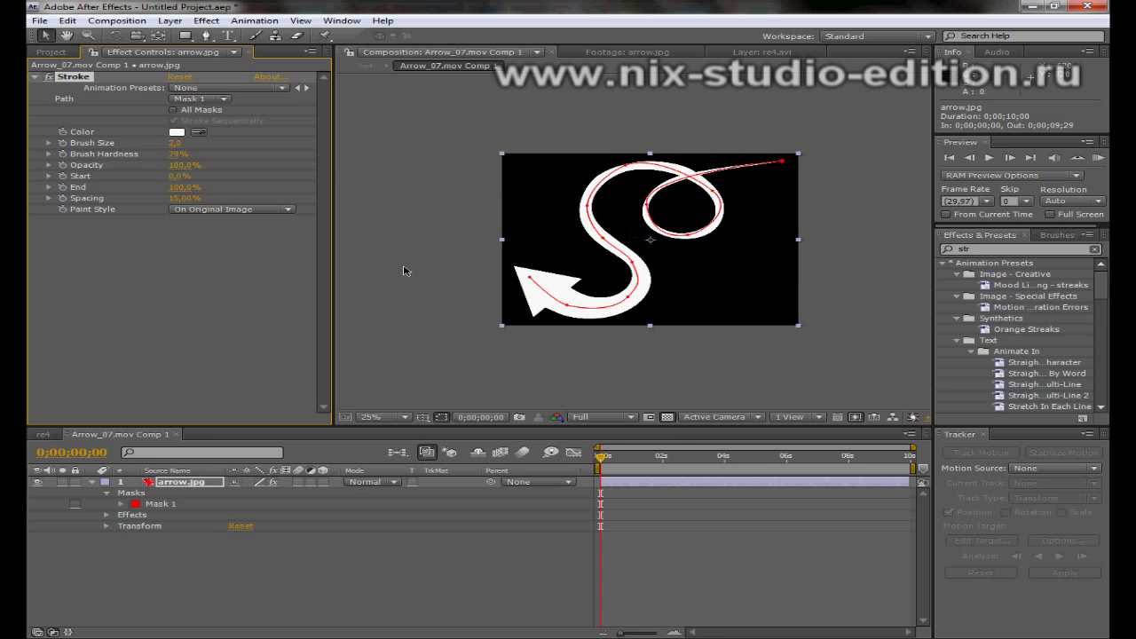
click(177, 132)
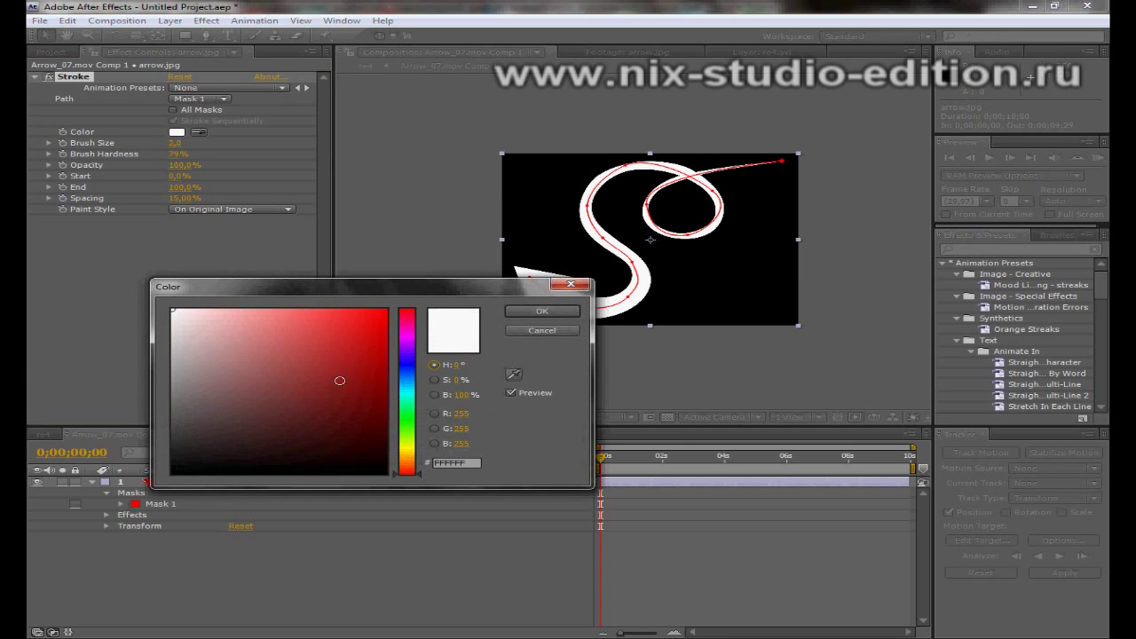
key(Return)
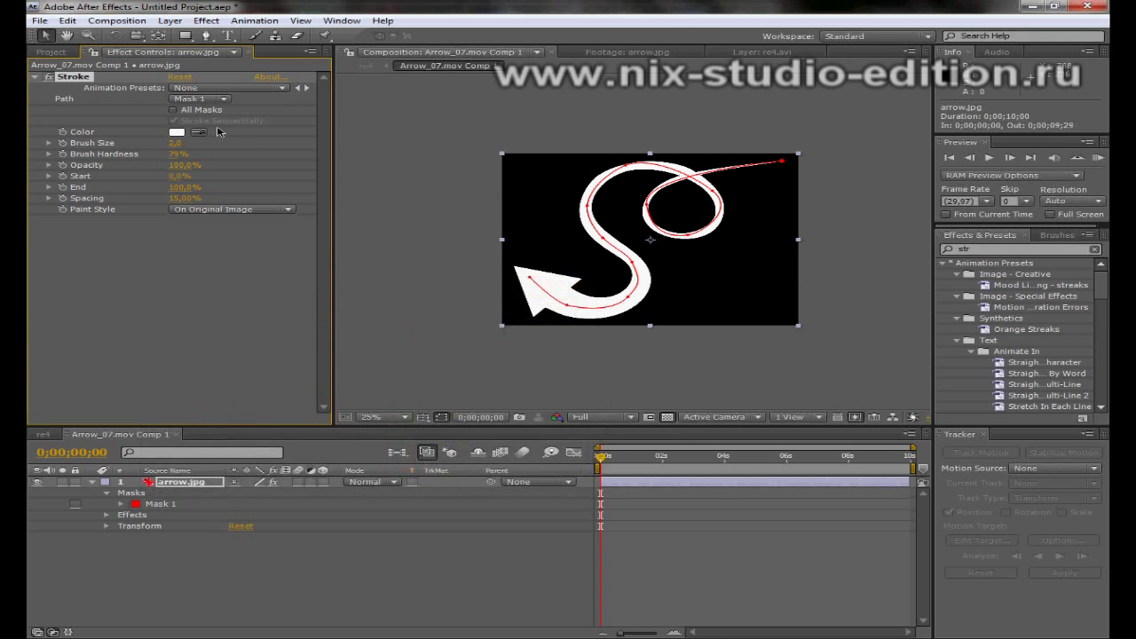
click(681, 268)
click(51, 142)
drag(91, 162, 825, 151)
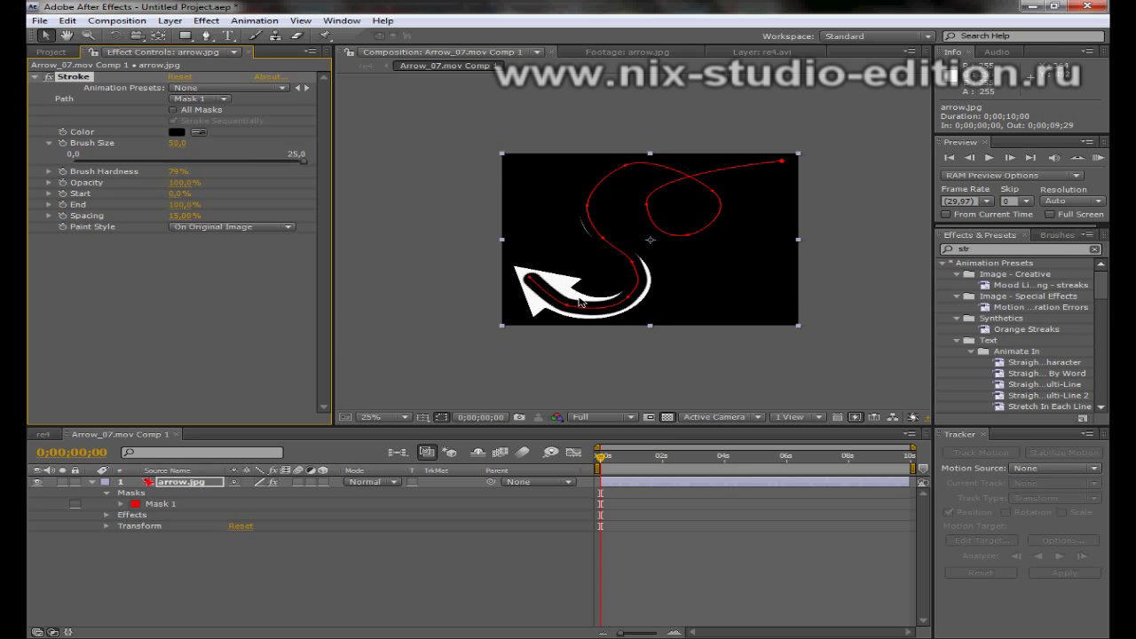
click(209, 37)
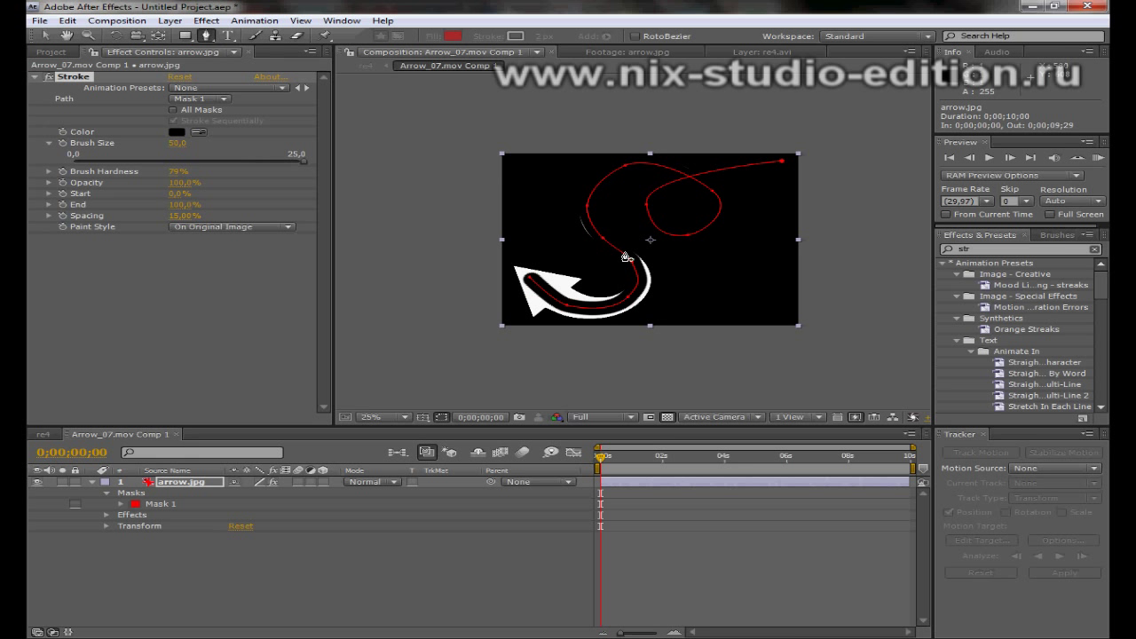
Trace Mask 2 with six Pen points along the arrow's lower curve into the arrowhead
click(631, 254)
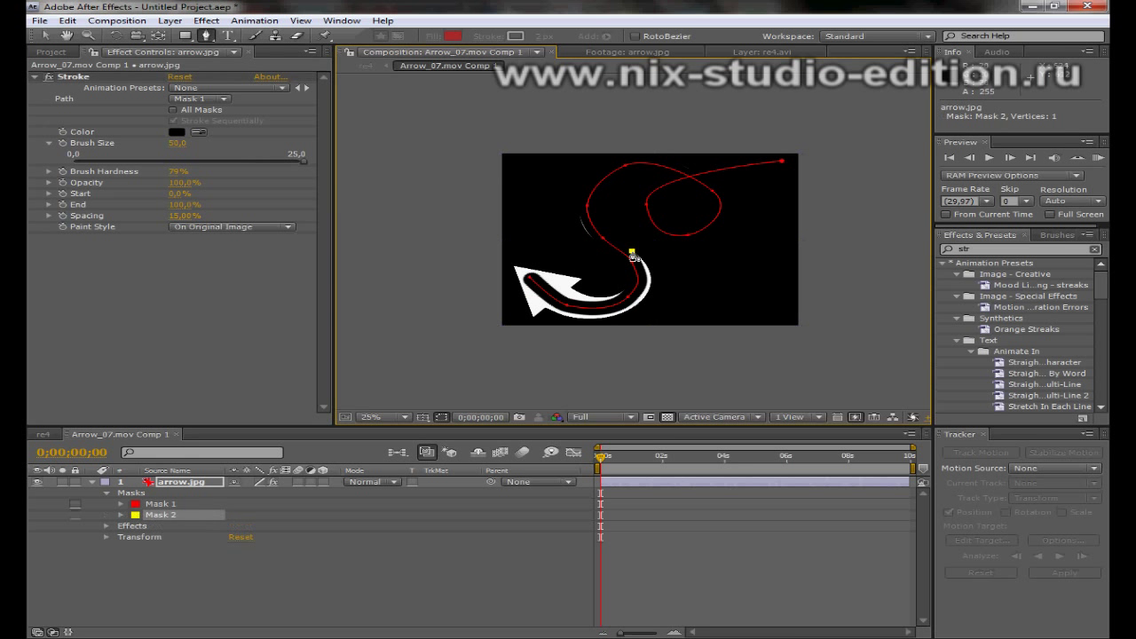
click(640, 293)
click(585, 312)
click(533, 297)
click(514, 269)
click(614, 257)
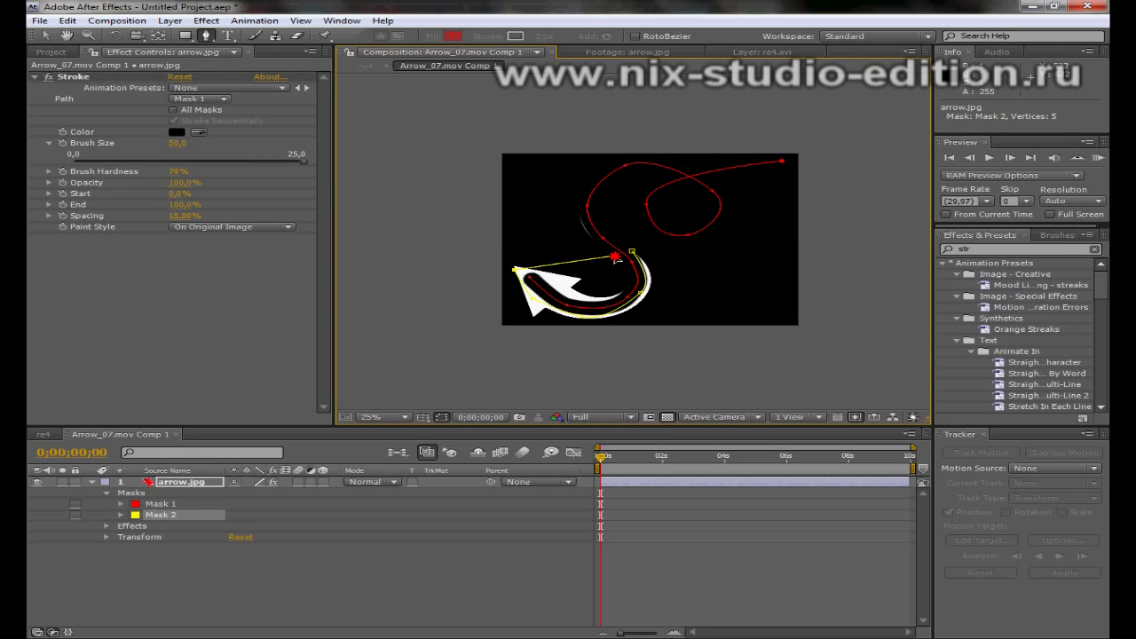
click(182, 482)
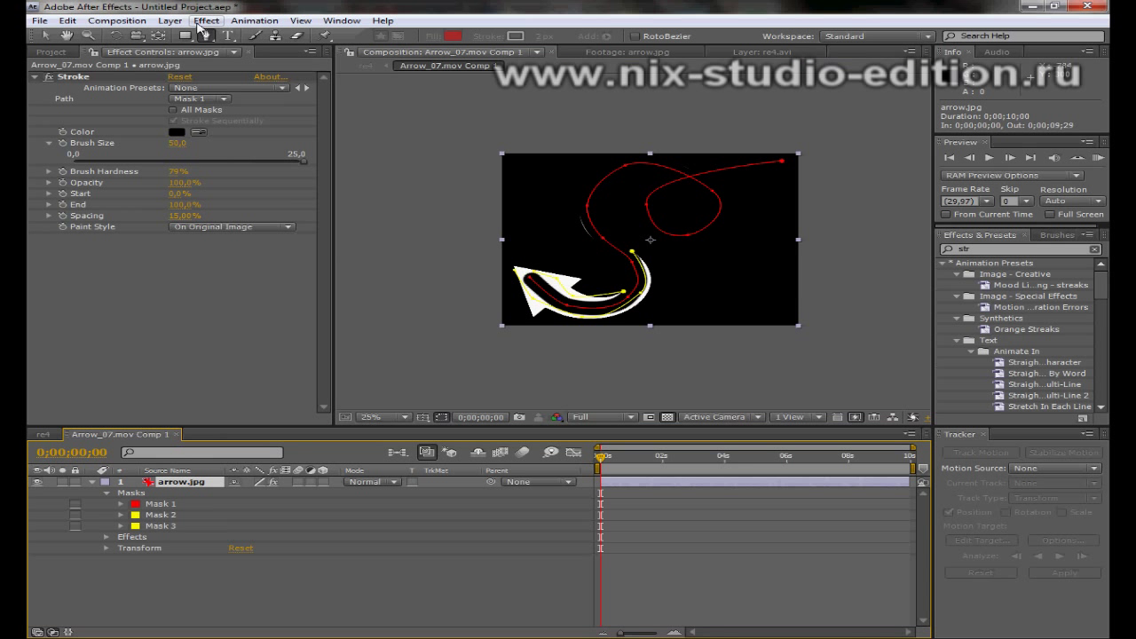
click(205, 20)
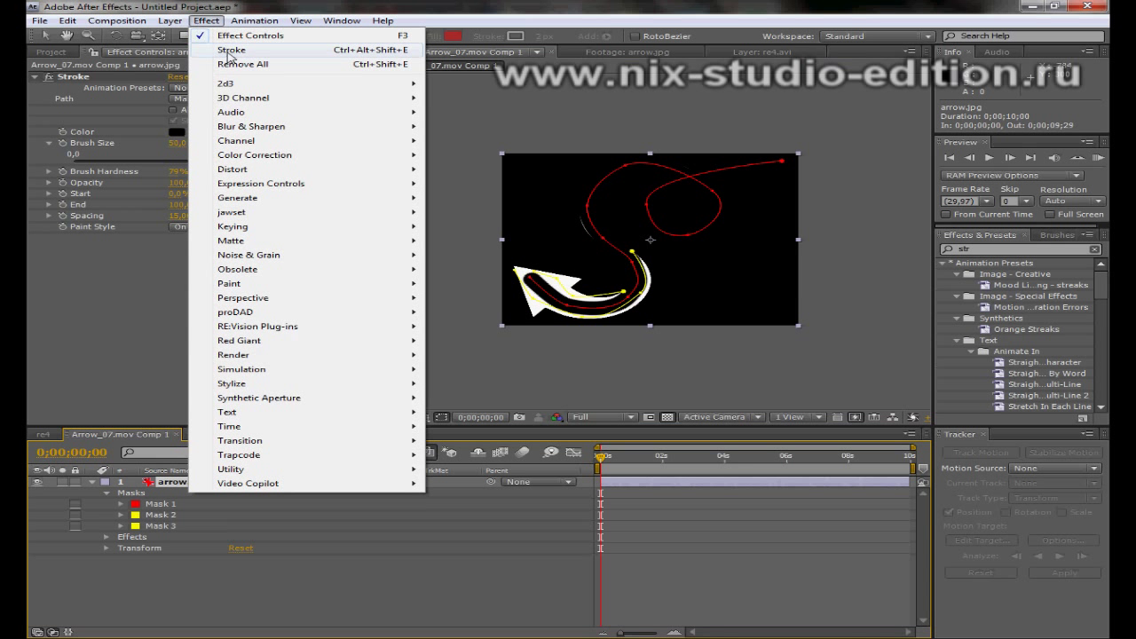
Add Stroke 2 following Mask 2, coloured black with Brush Size 50
click(227, 50)
click(205, 263)
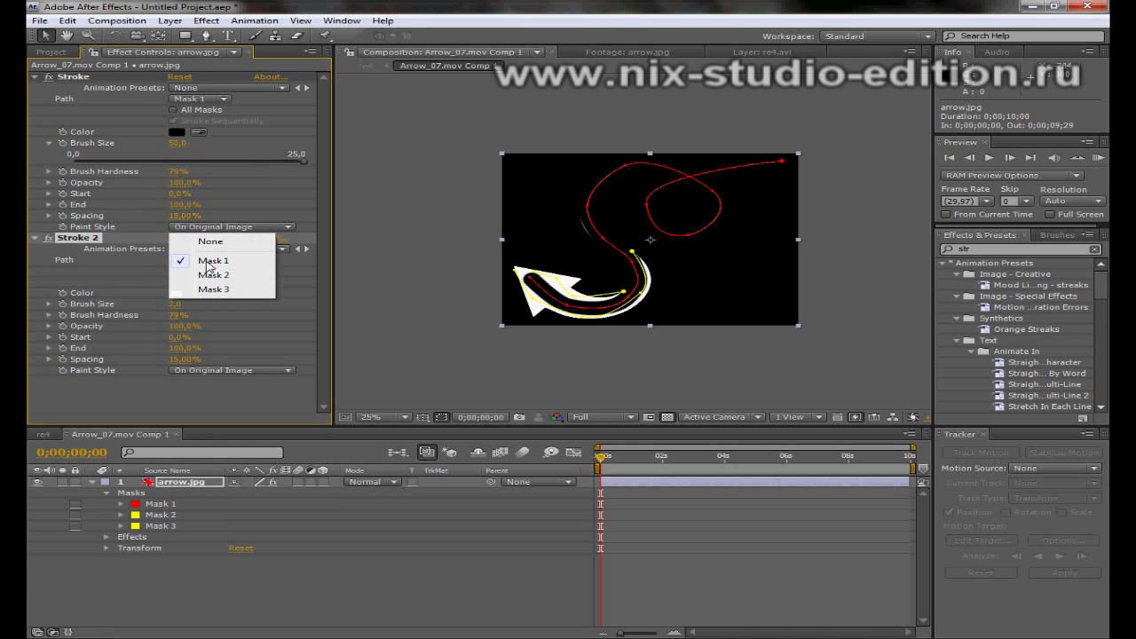
click(206, 274)
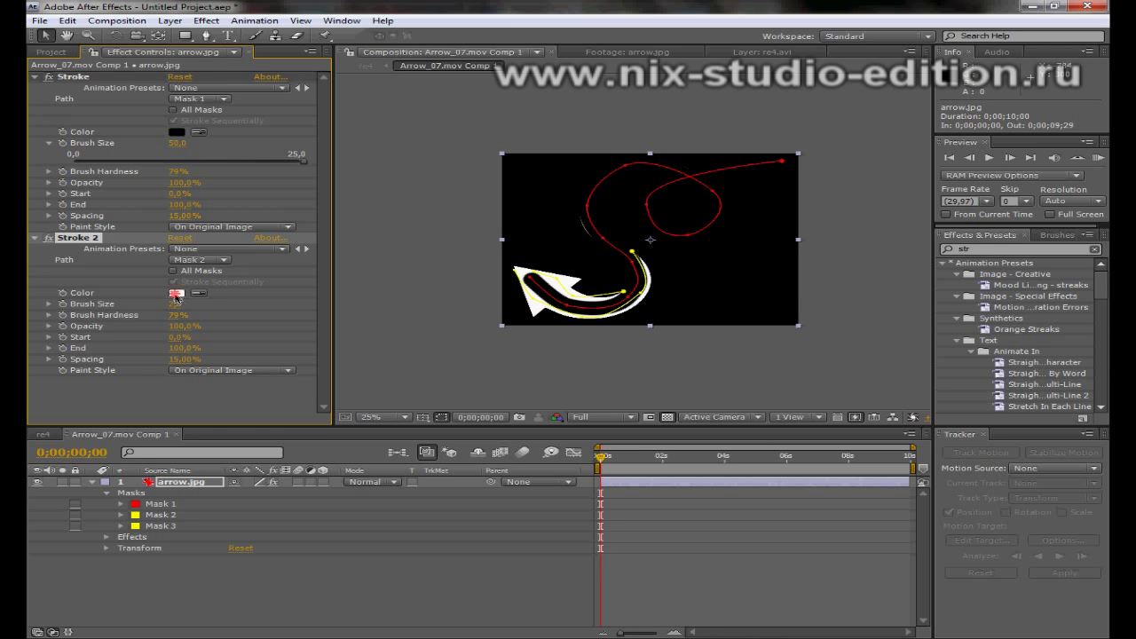
click(176, 297)
drag(266, 451, 311, 472)
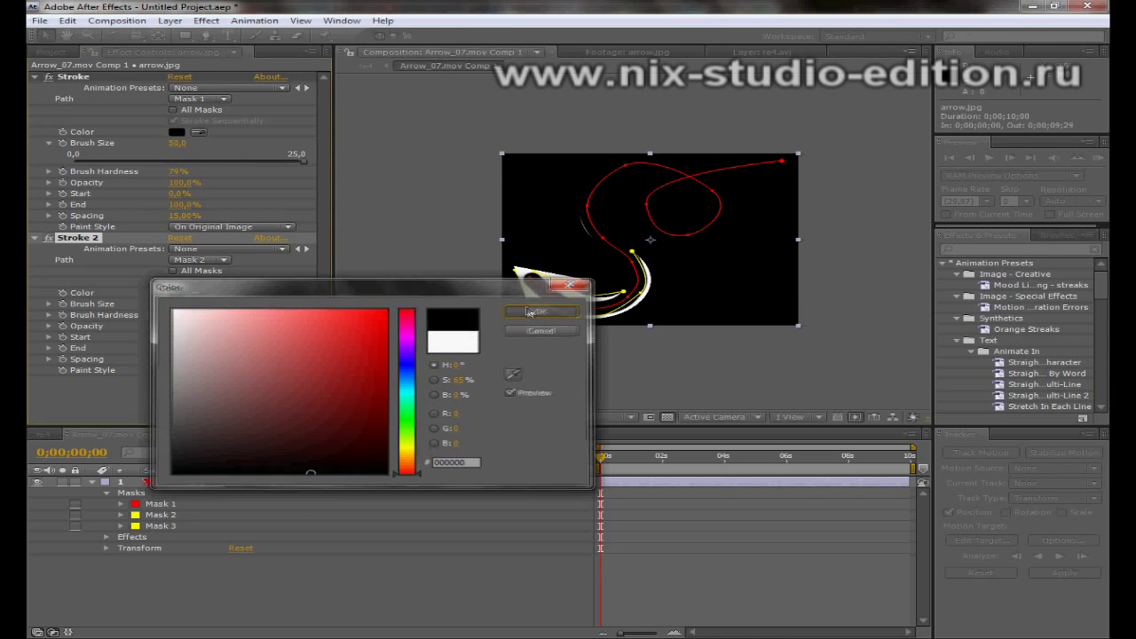
click(533, 311)
drag(176, 306, 761, 339)
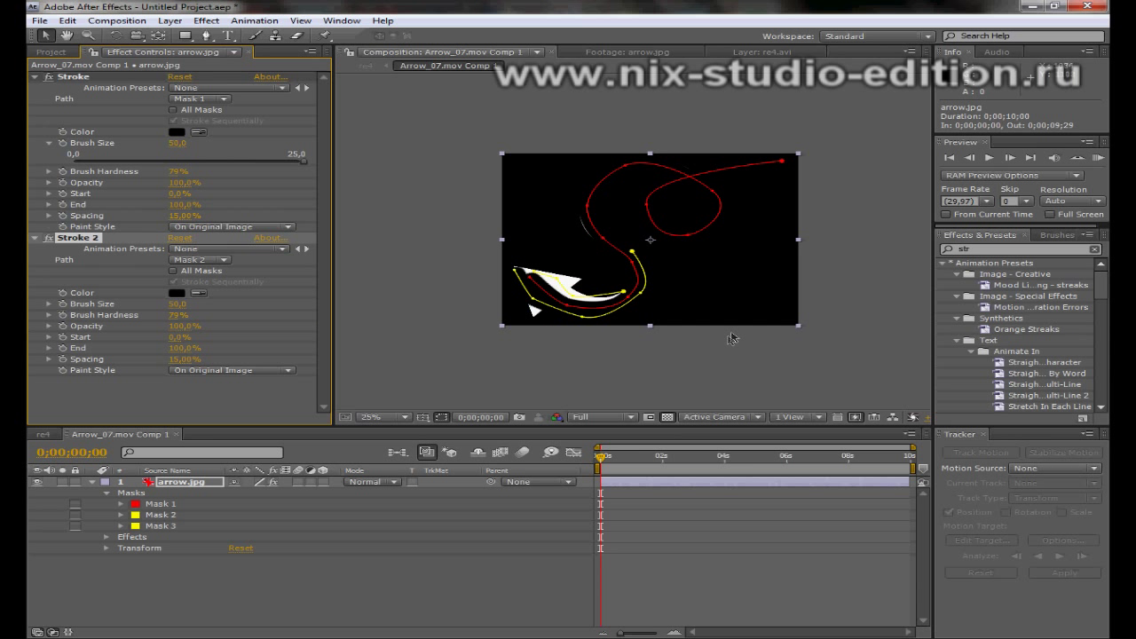
click(535, 313)
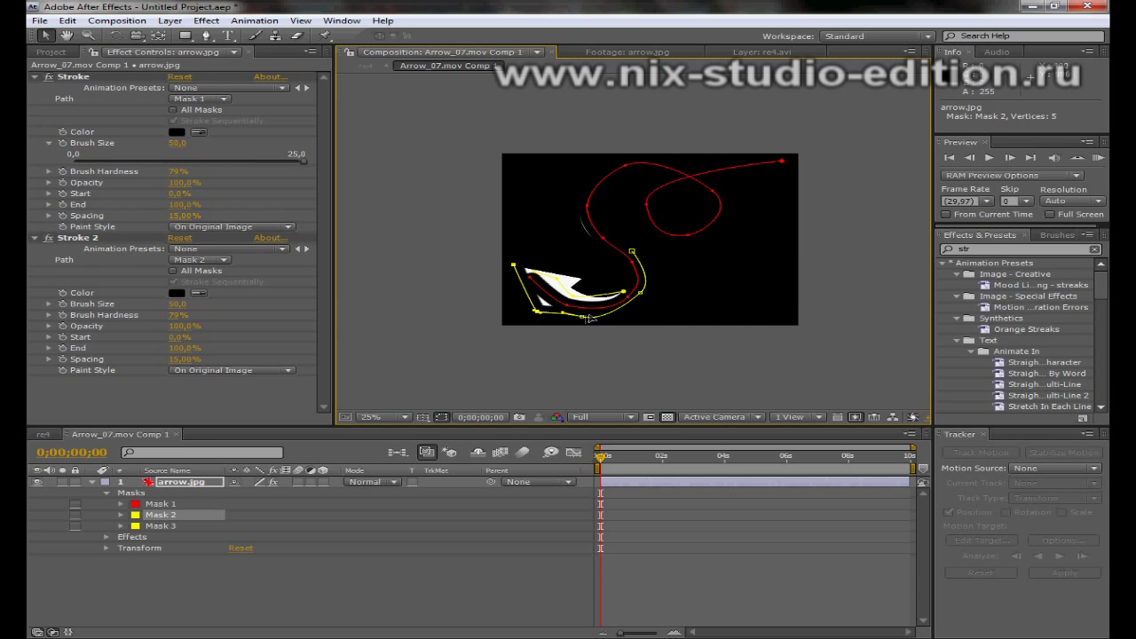
Drag Mask 2's lower segment and a vertex to hug the curve, checking the stroke with masks hidden
drag(583, 320, 574, 318)
key(g)
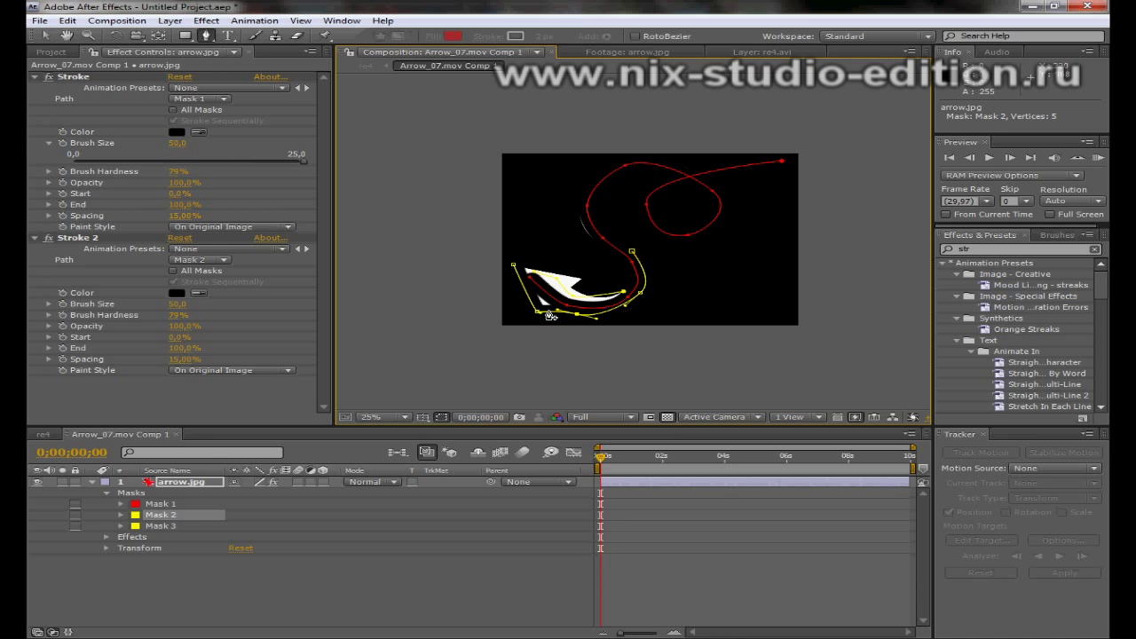
key(v)
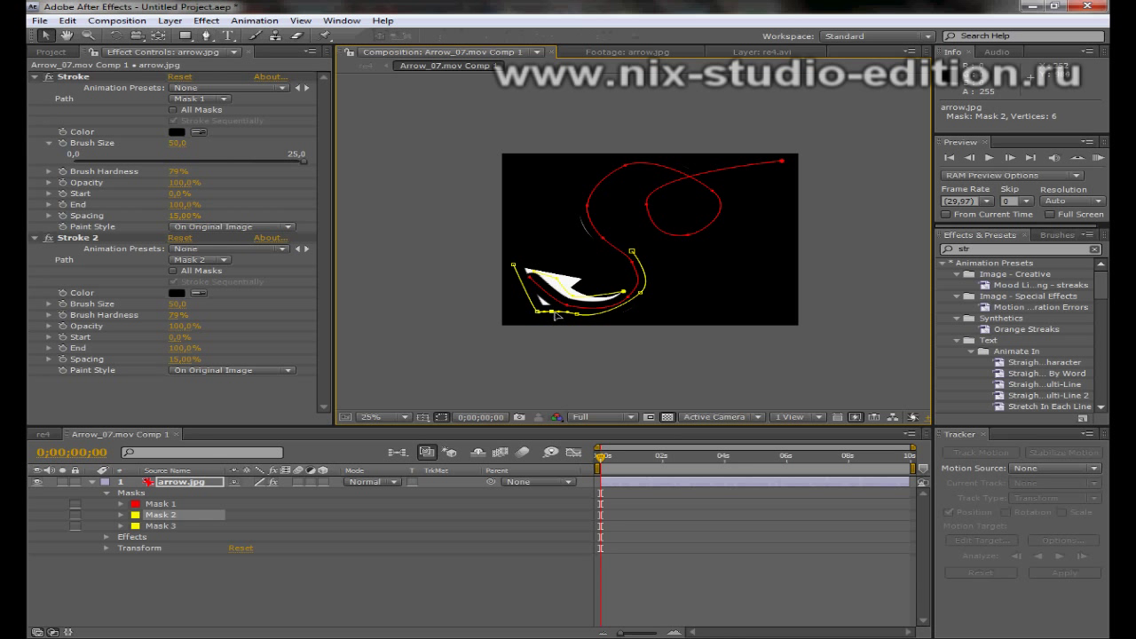
drag(552, 312, 548, 306)
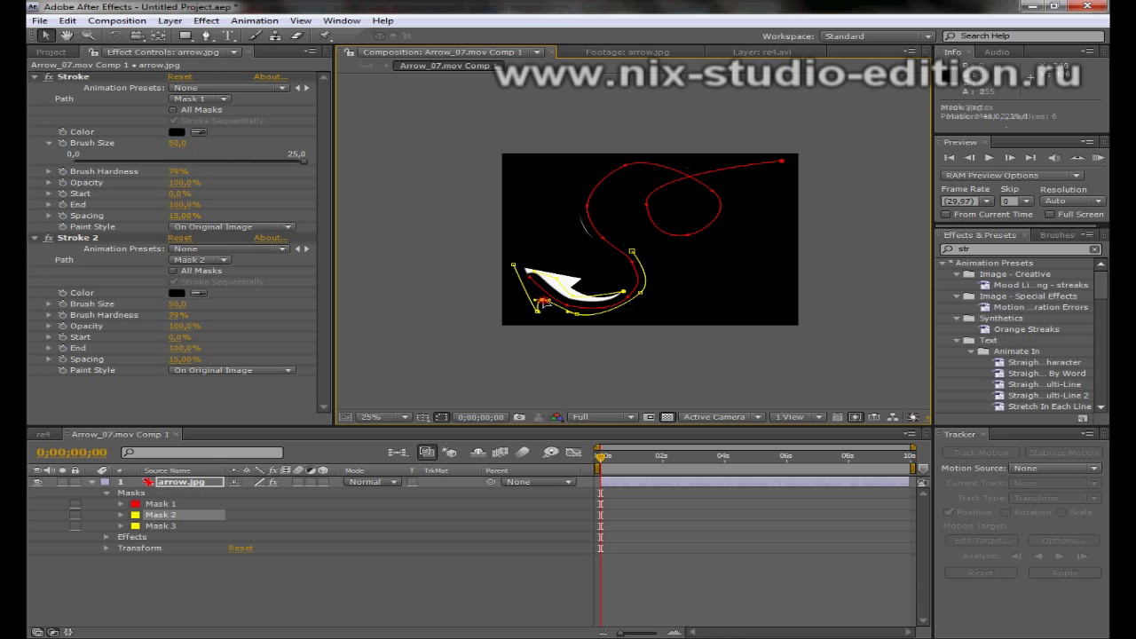
click(446, 418)
click(446, 418)
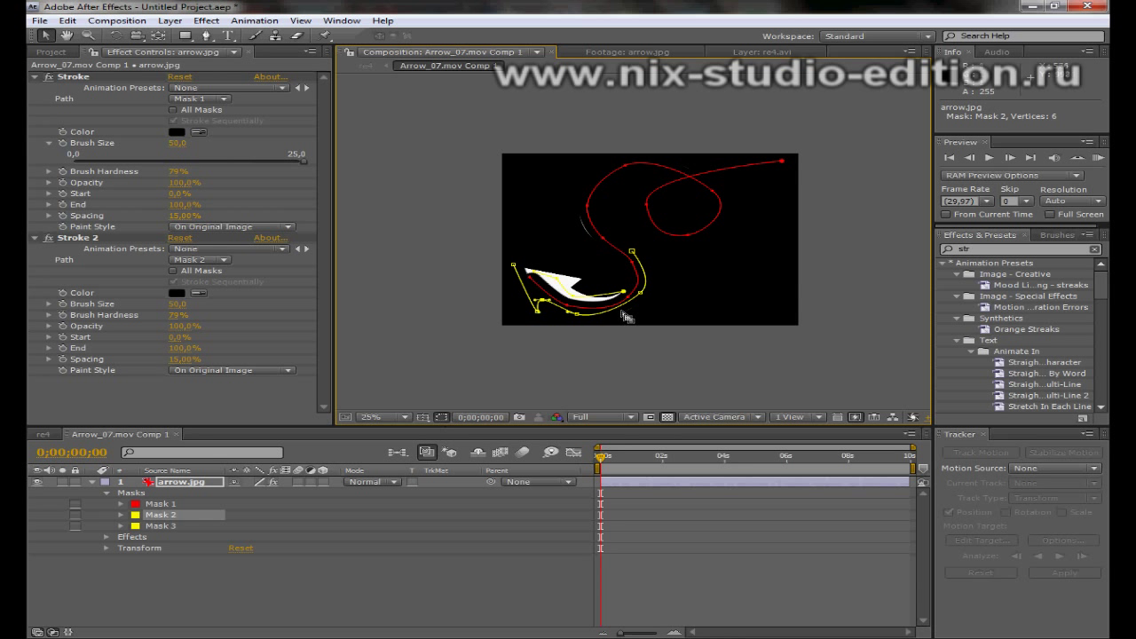
Add a vertex near the curve, delete the stray Mask 4, and zoom onto the arrowhead
key(g)
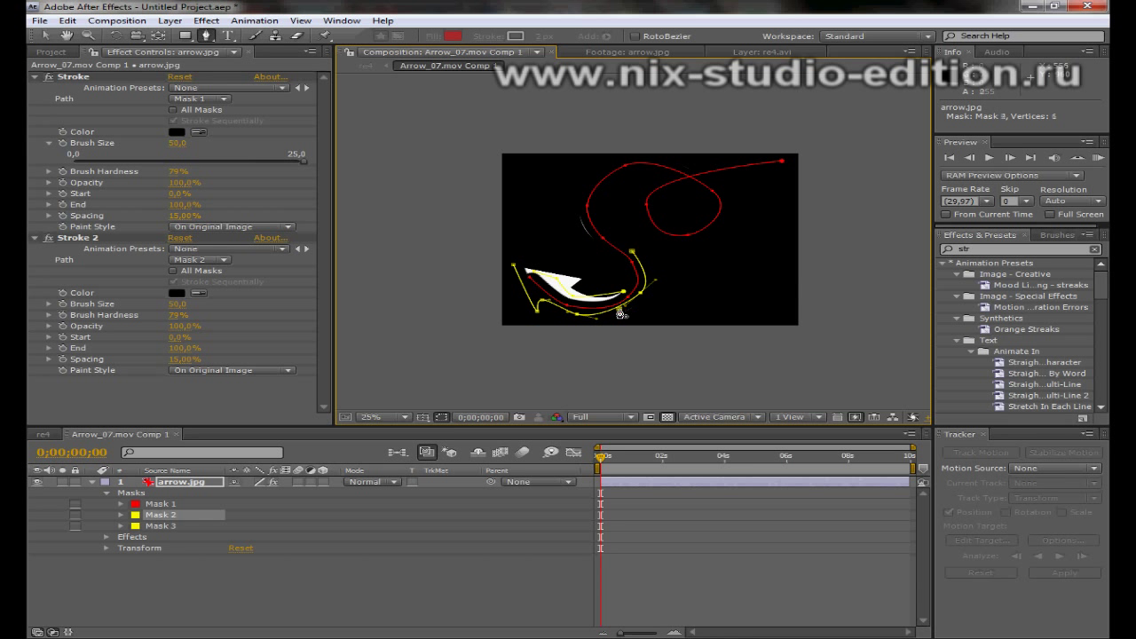
click(619, 310)
key(v)
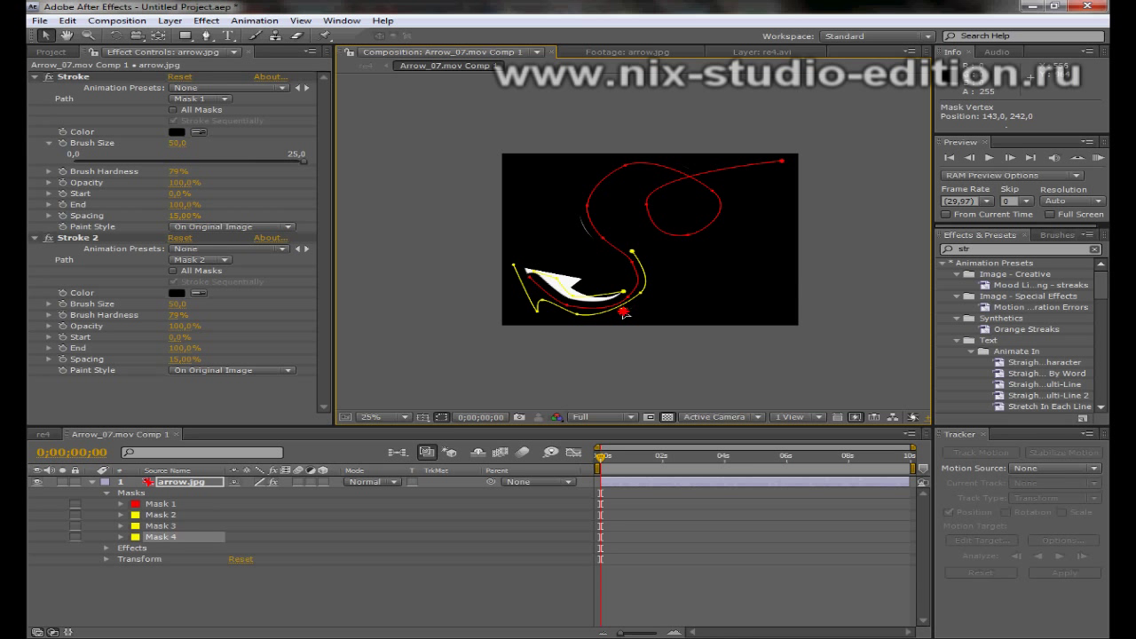
key(Delete)
scroll(551, 271, up, 2)
drag(537, 309, 612, 275)
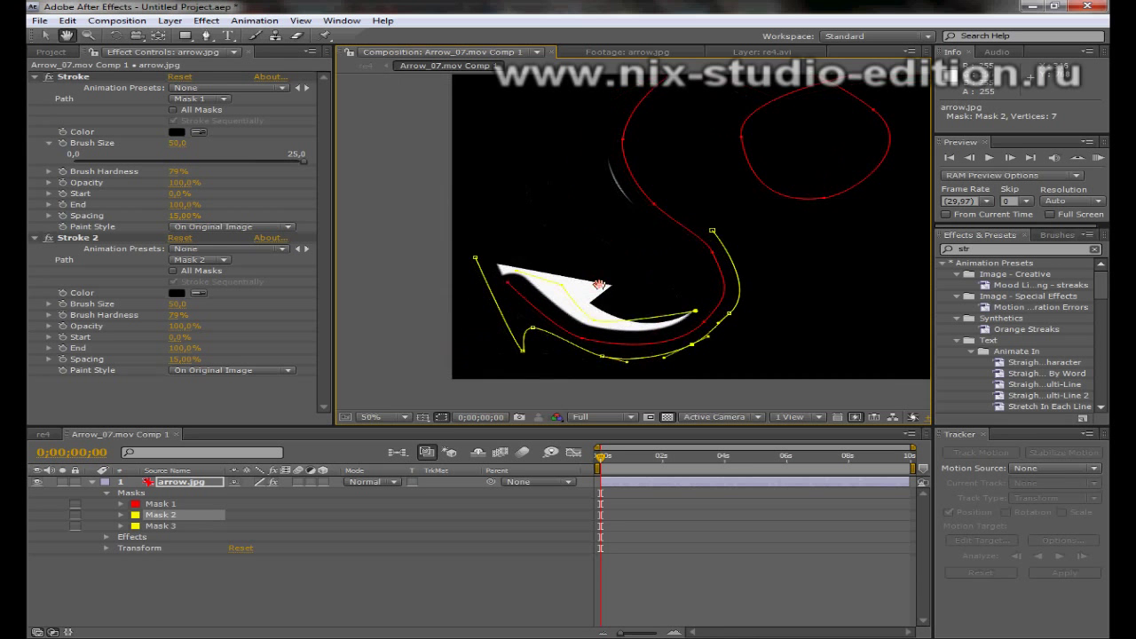
click(206, 20)
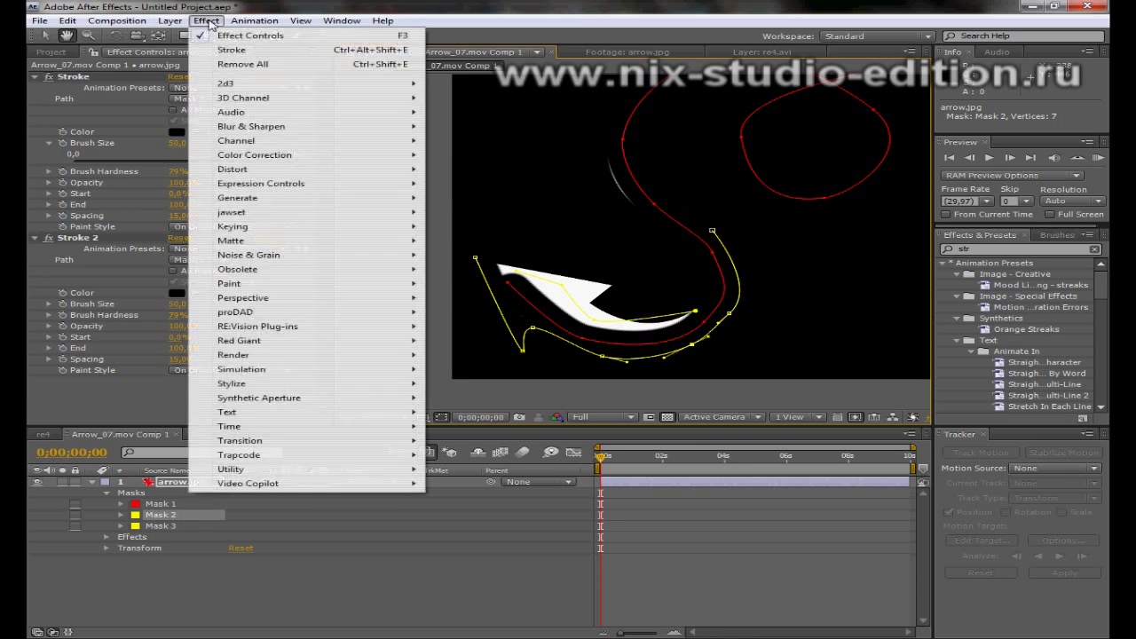
Add a third Stroke effect, Stroke 3, set to follow Mask 3
click(209, 48)
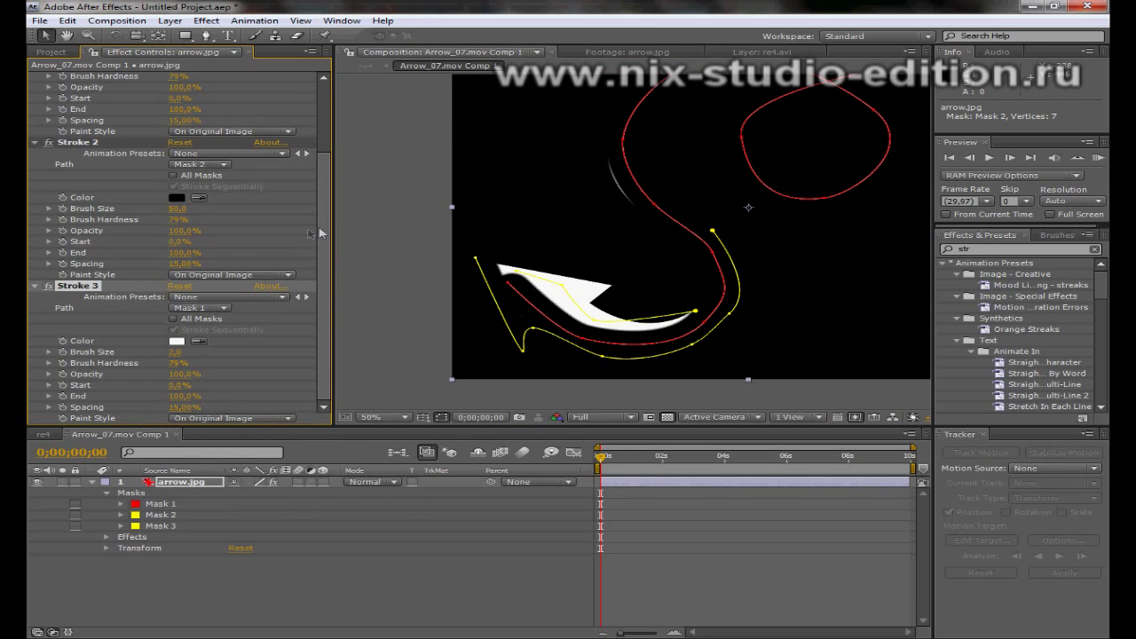
click(207, 308)
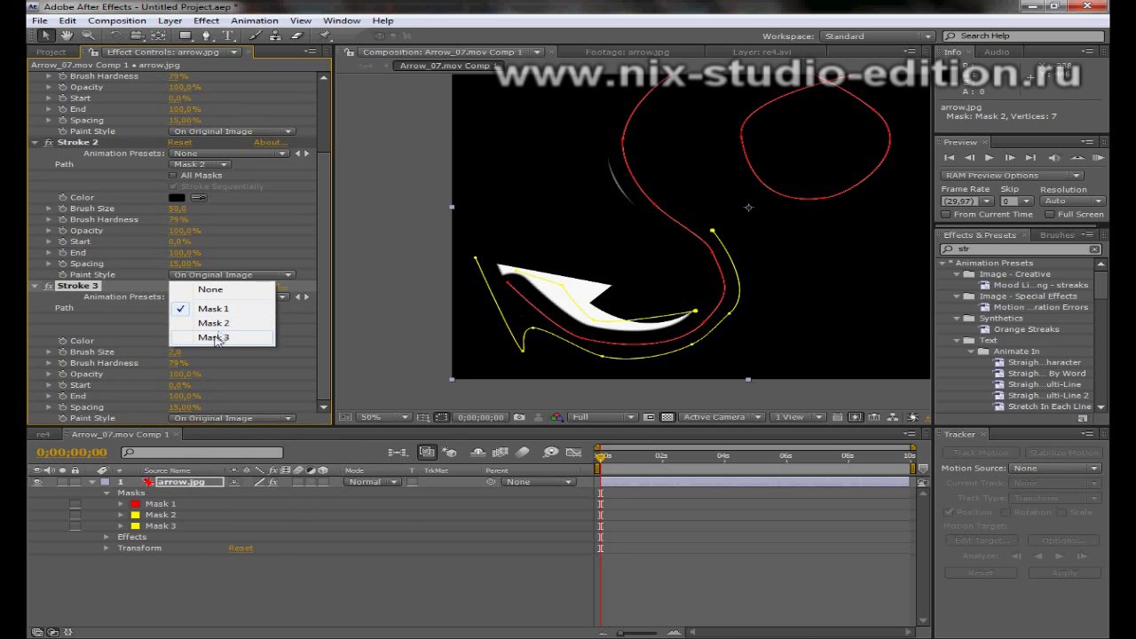
click(208, 338)
Keyframe Stroke 2's Start from 0% at 0;00;03;16 to 100% at 0;00;04;29
drag(618, 458, 714, 473)
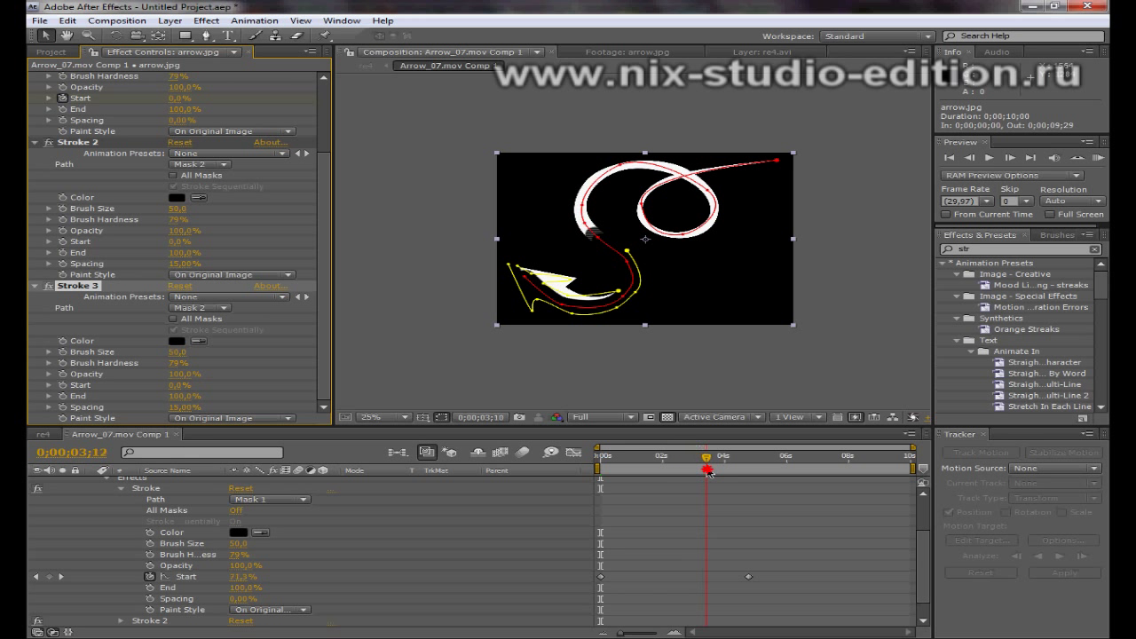
drag(713, 473, 712, 476)
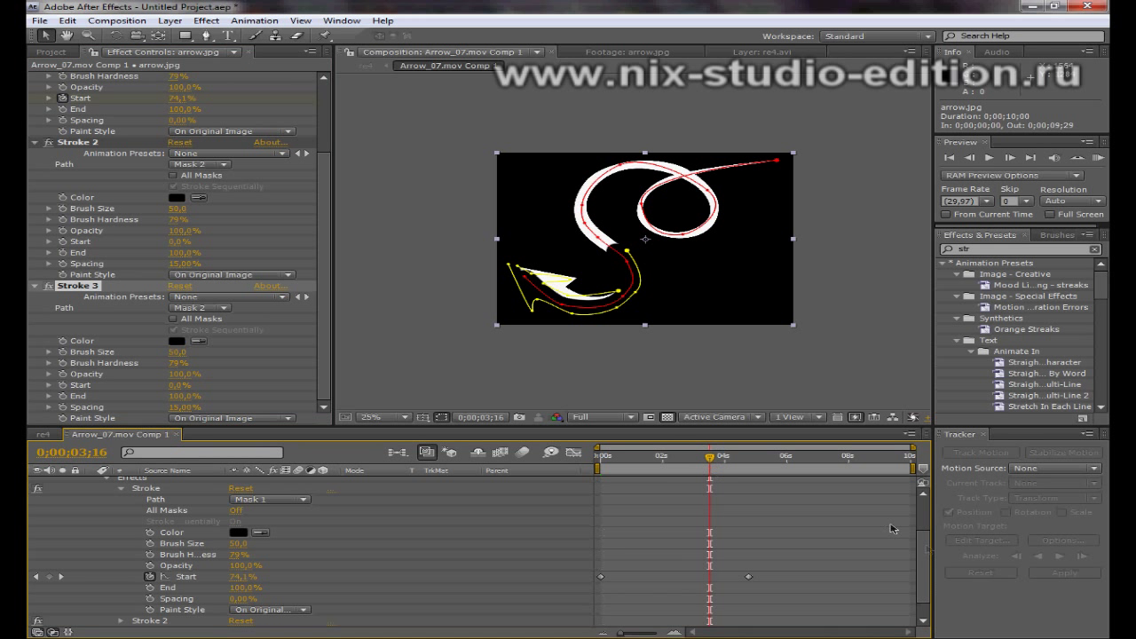
drag(926, 553, 927, 578)
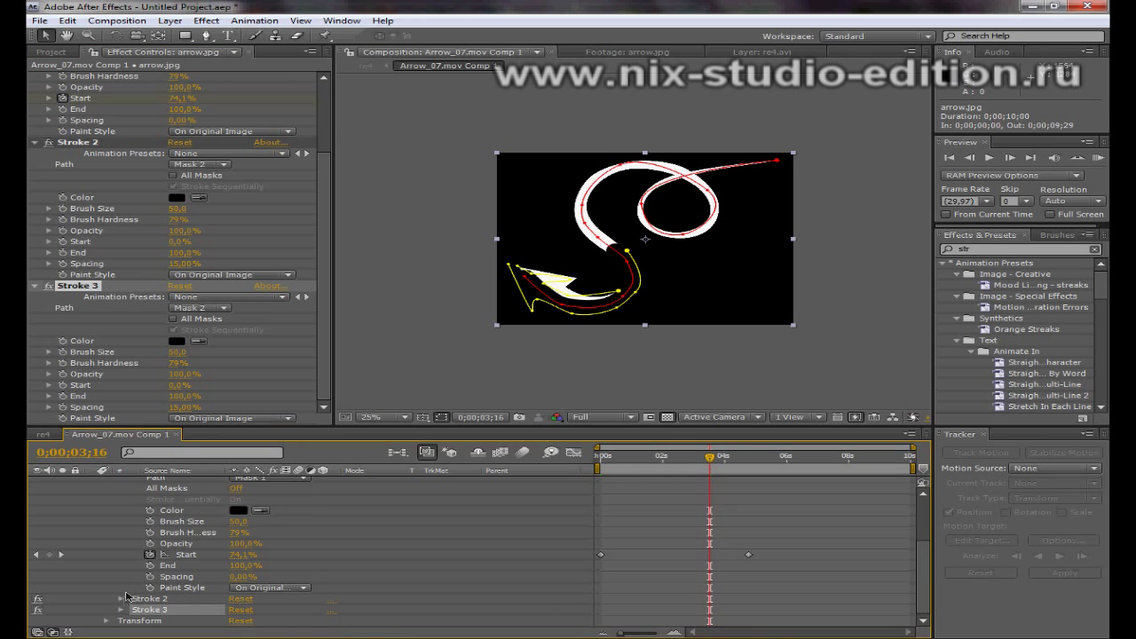
click(123, 599)
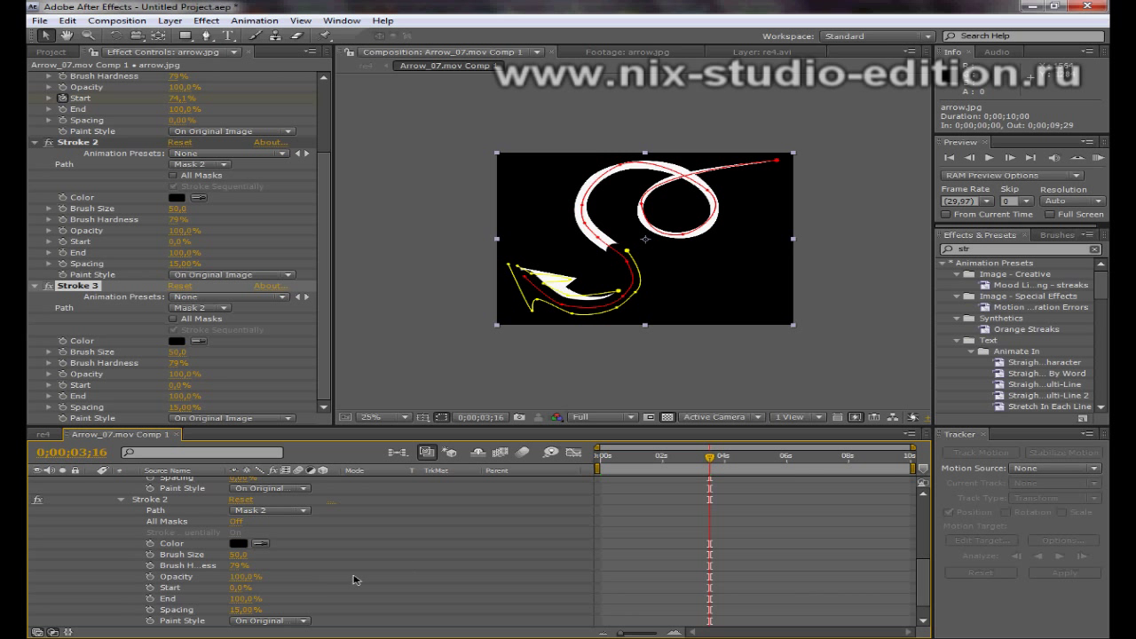
click(151, 587)
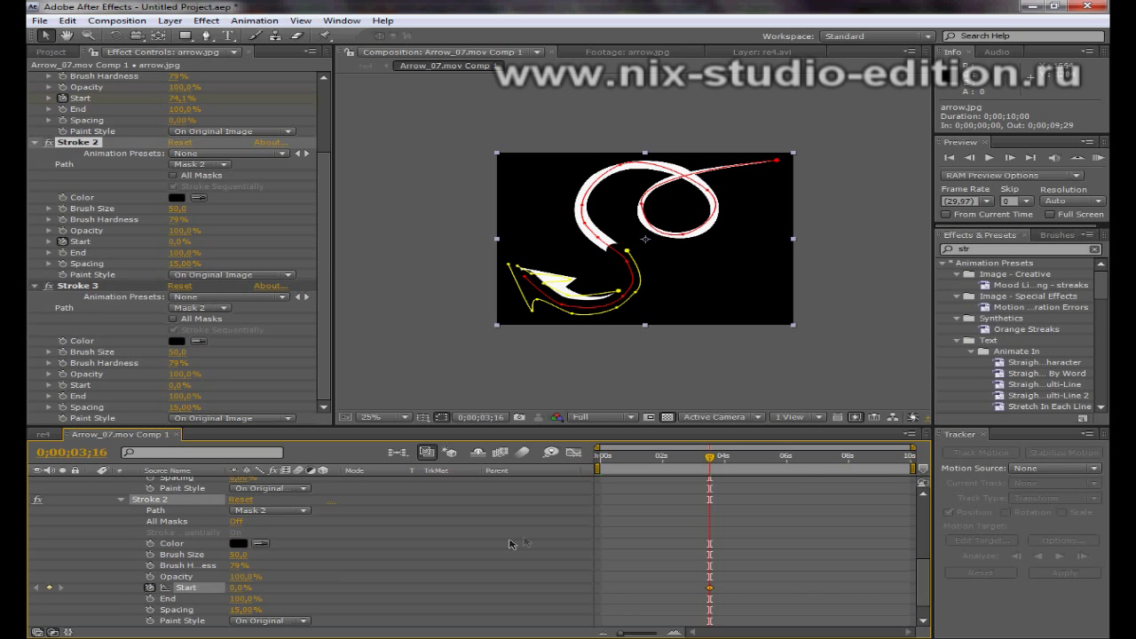
drag(715, 461, 755, 469)
drag(235, 593, 617, 587)
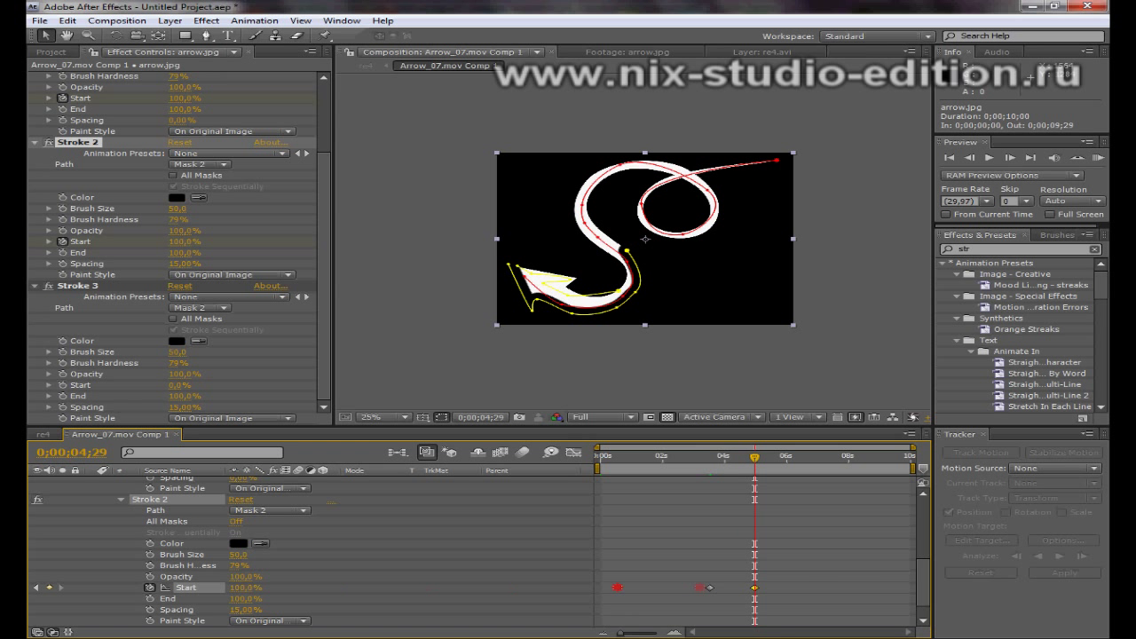
mouse_move(750, 467)
mouse_down()
mouse_move(739, 473)
mouse_move(762, 478)
mouse_up()
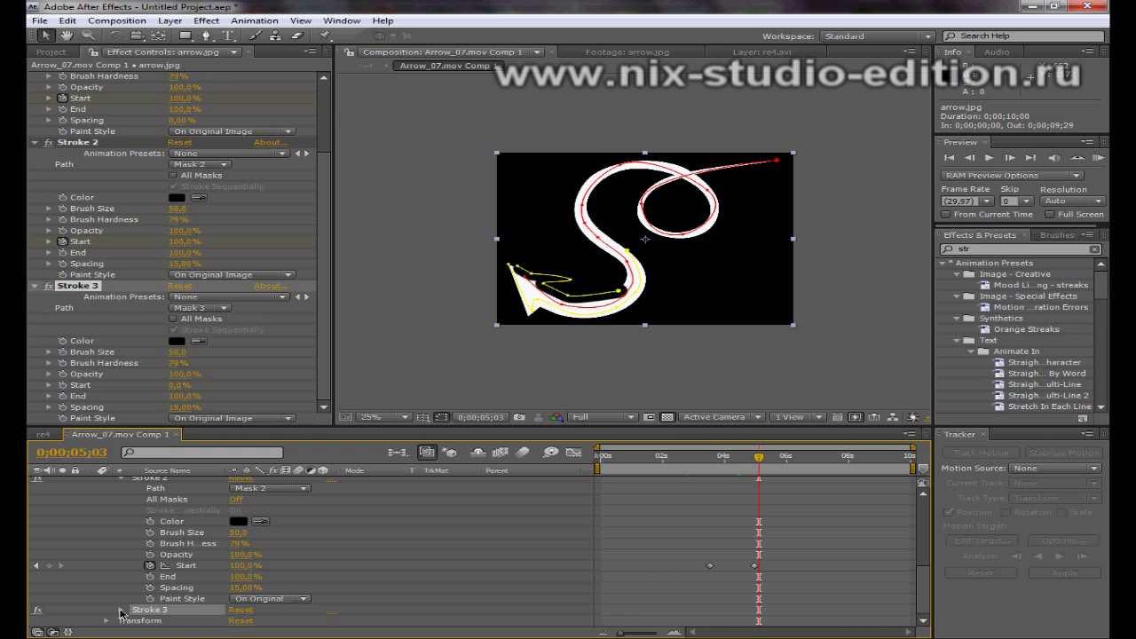
Keyframe Stroke 3's Start from 0% near 4 seconds to 100% near 5 seconds
click(121, 610)
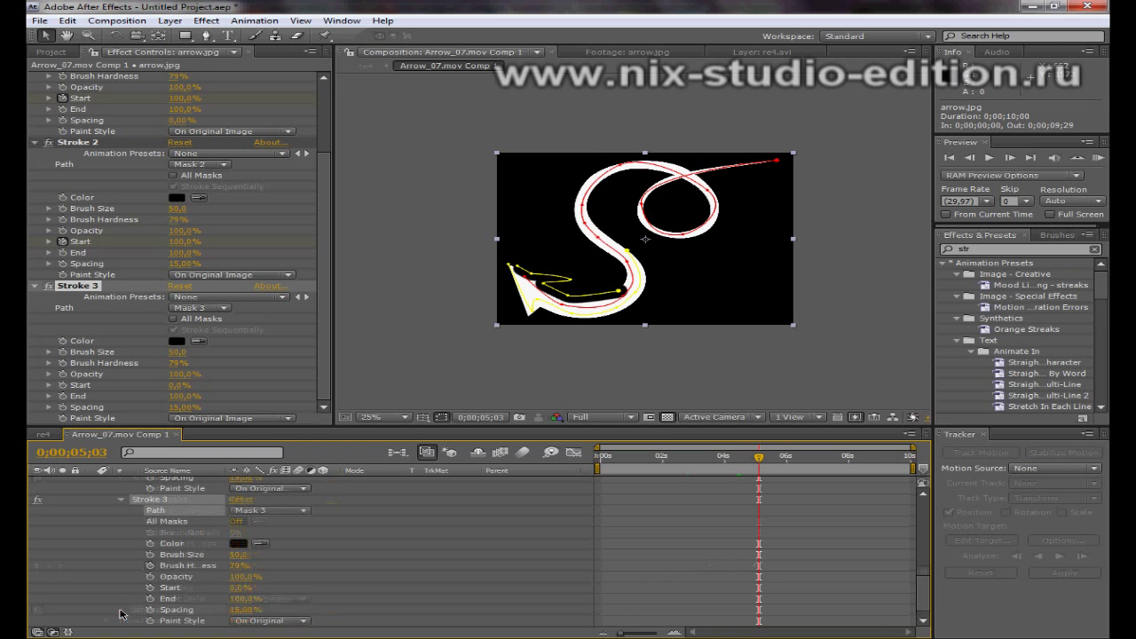
click(926, 611)
drag(762, 461, 730, 461)
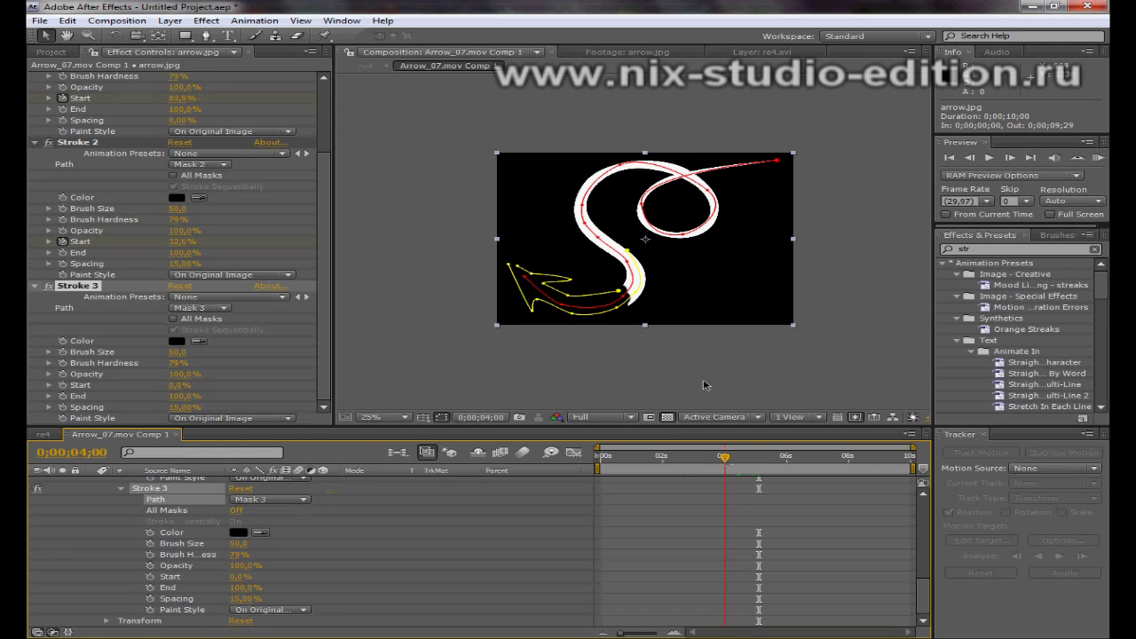
drag(919, 593, 917, 604)
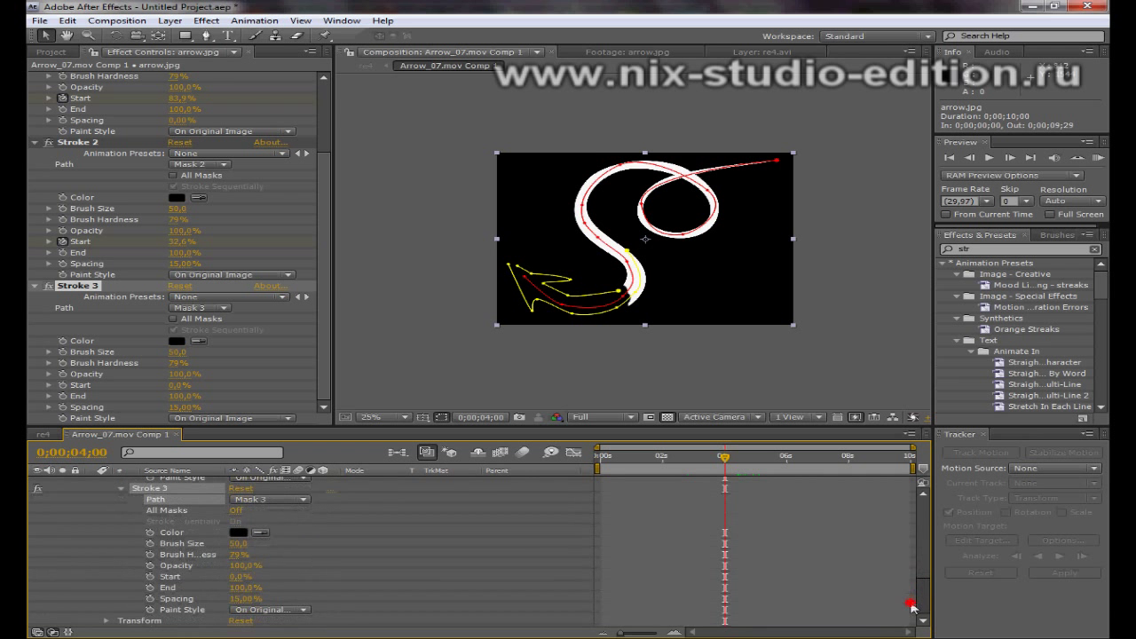
click(150, 577)
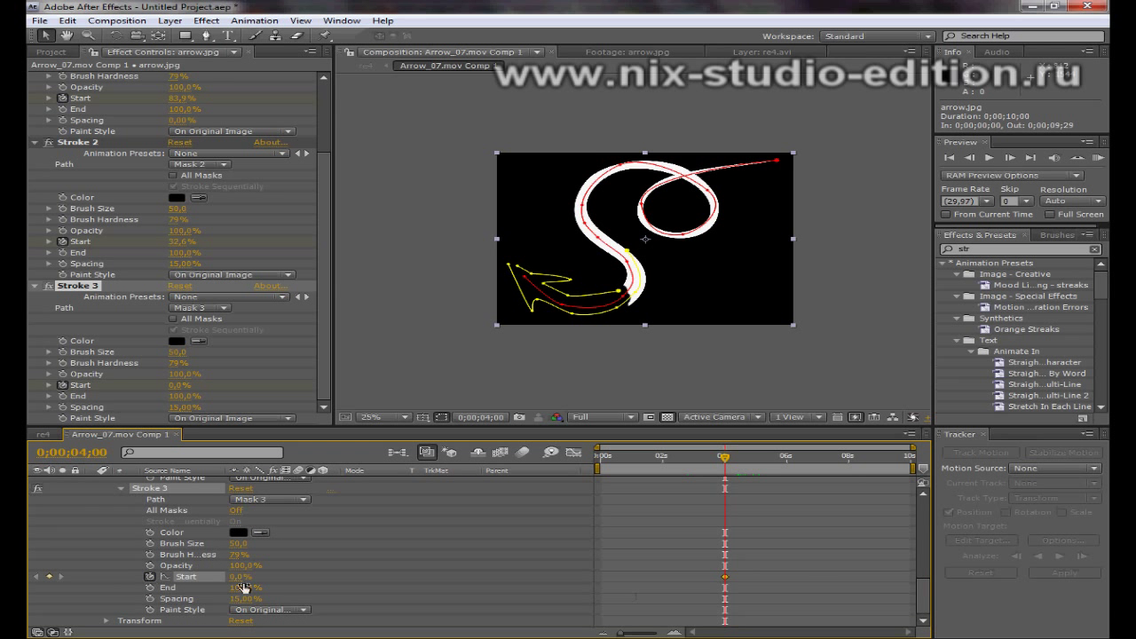
drag(726, 462, 760, 464)
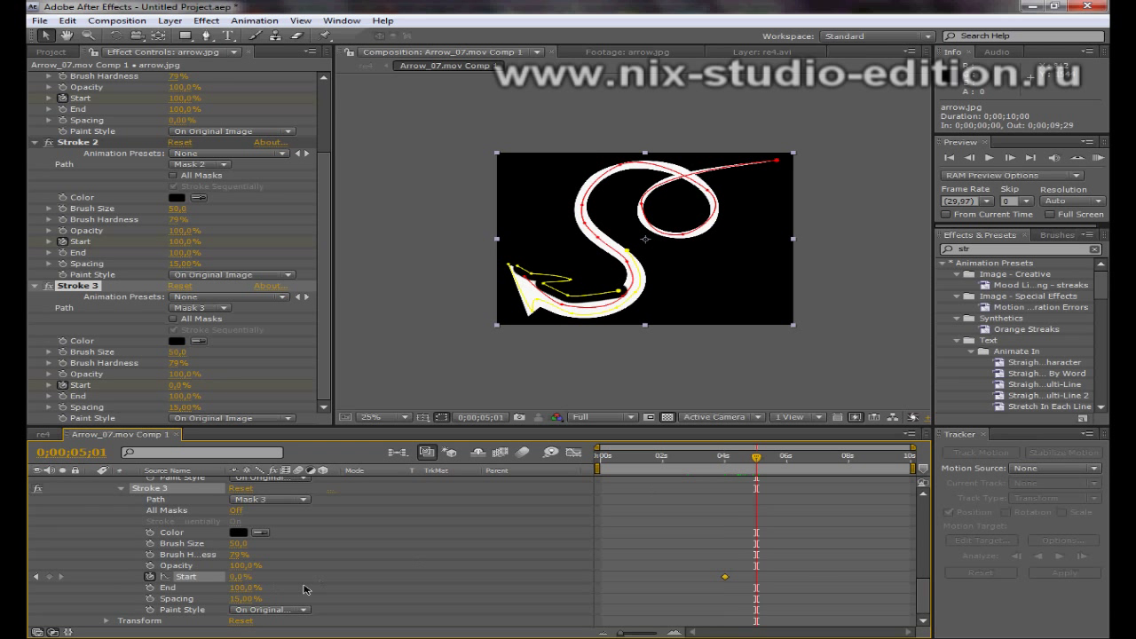
drag(336, 578, 666, 571)
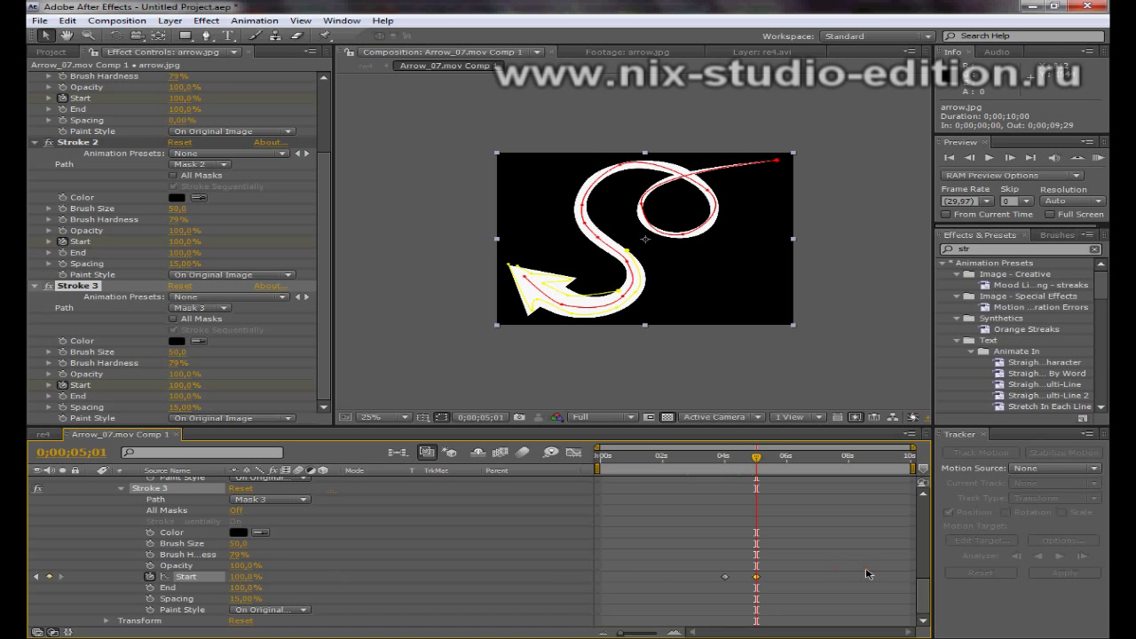
mouse_move(757, 459)
mouse_down()
mouse_move(728, 461)
mouse_move(748, 480)
mouse_move(615, 492)
mouse_up()
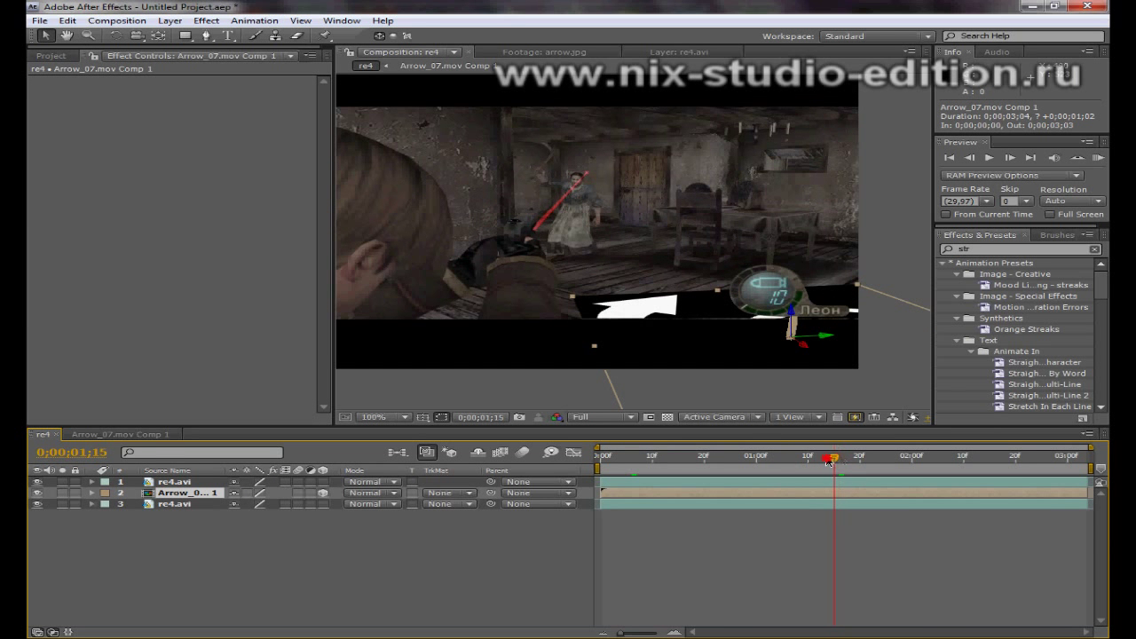
Preview the footage, set the Arrow_07.mov Comp 1 layer in re4 to Lighten, then open that precomp
mouse_move(659, 473)
mouse_down()
mouse_move(802, 481)
mouse_move(717, 487)
mouse_up()
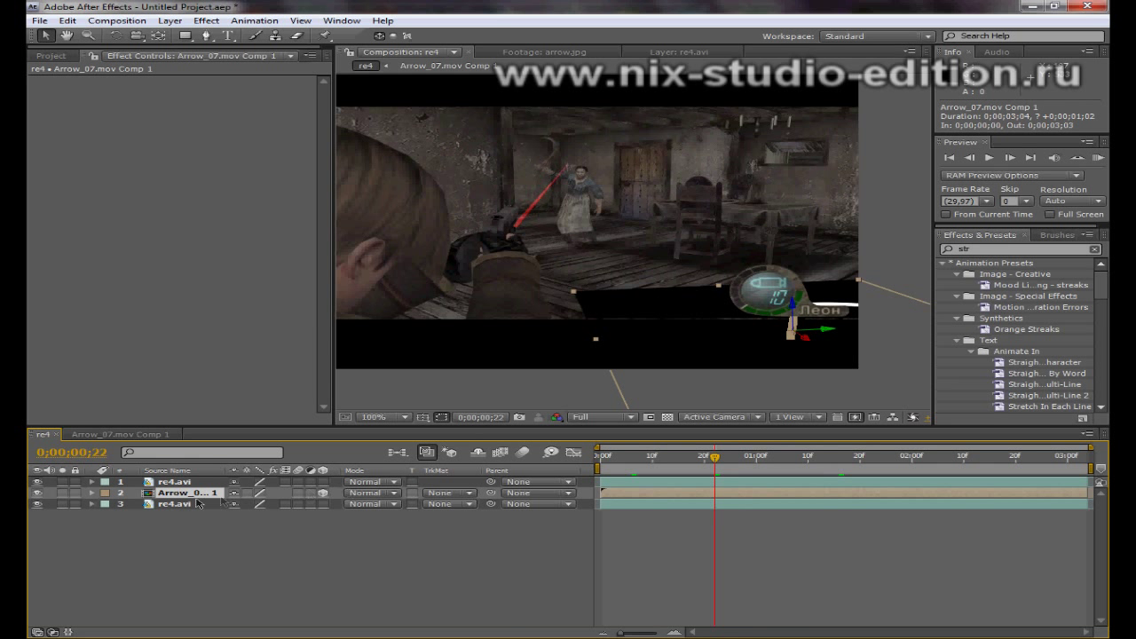
click(377, 494)
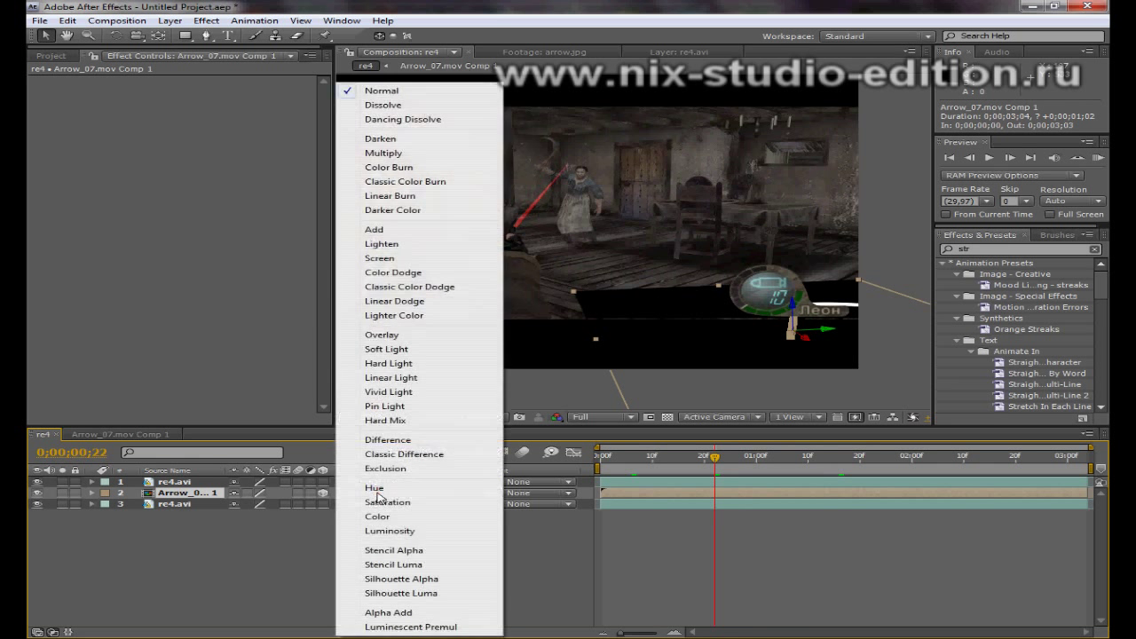
click(417, 245)
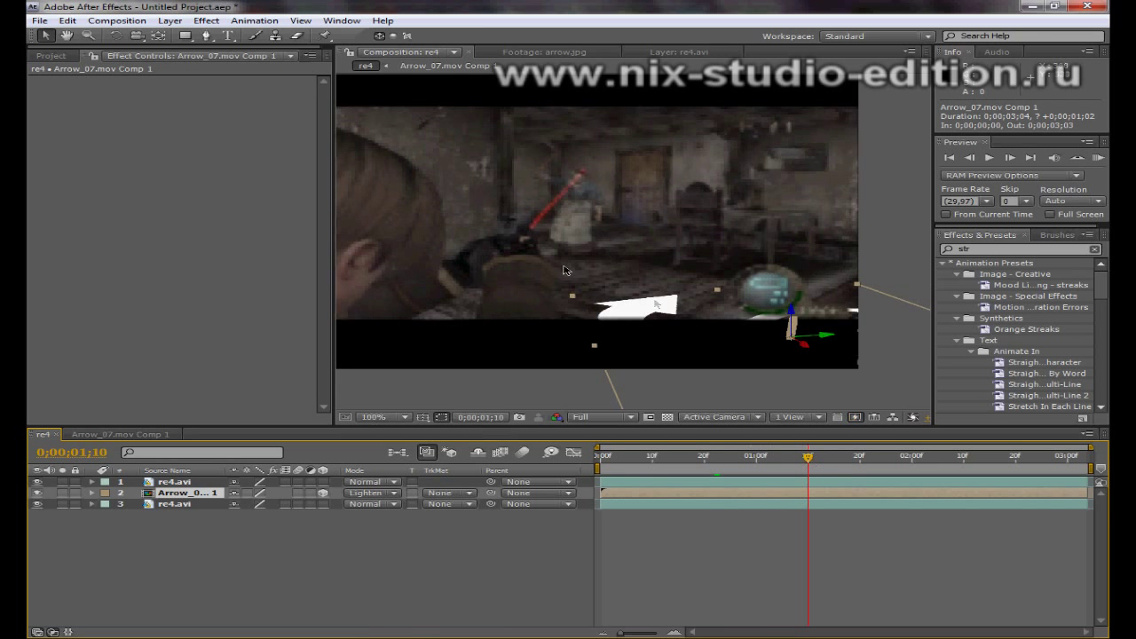
click(142, 435)
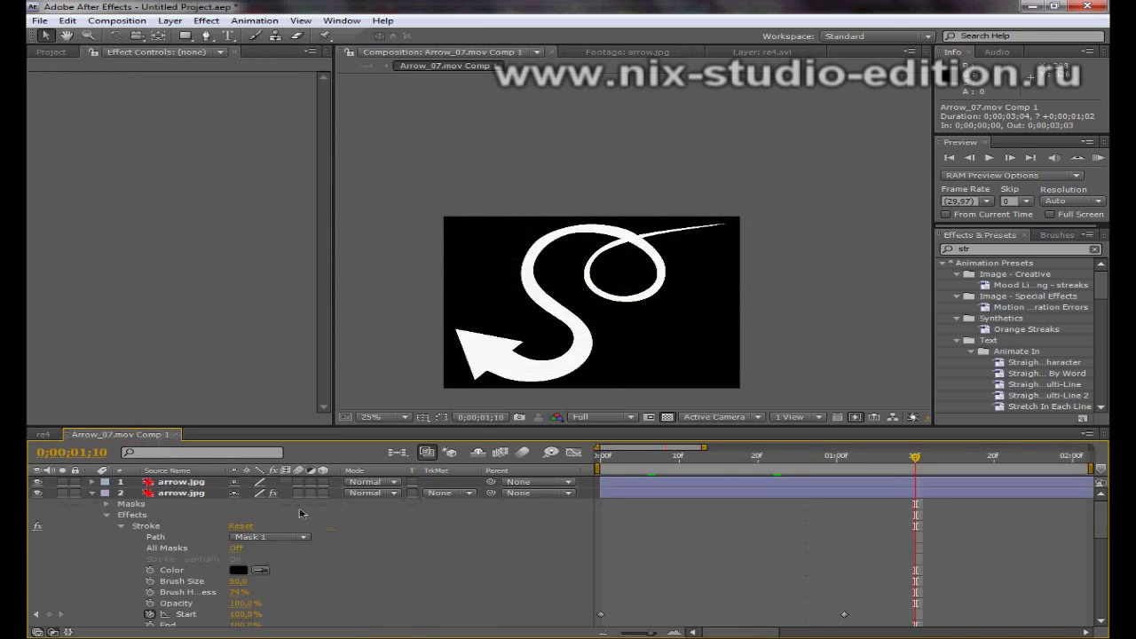
Collapse the arrow.jpg layer's properties and switch back to the re4 composition
click(92, 493)
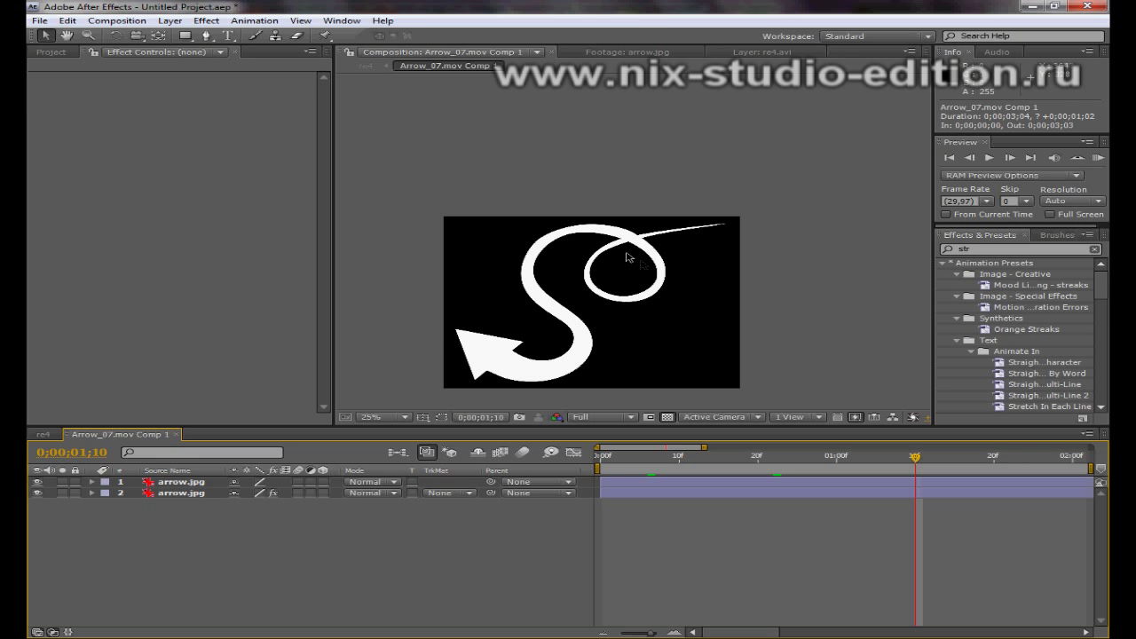
click(42, 434)
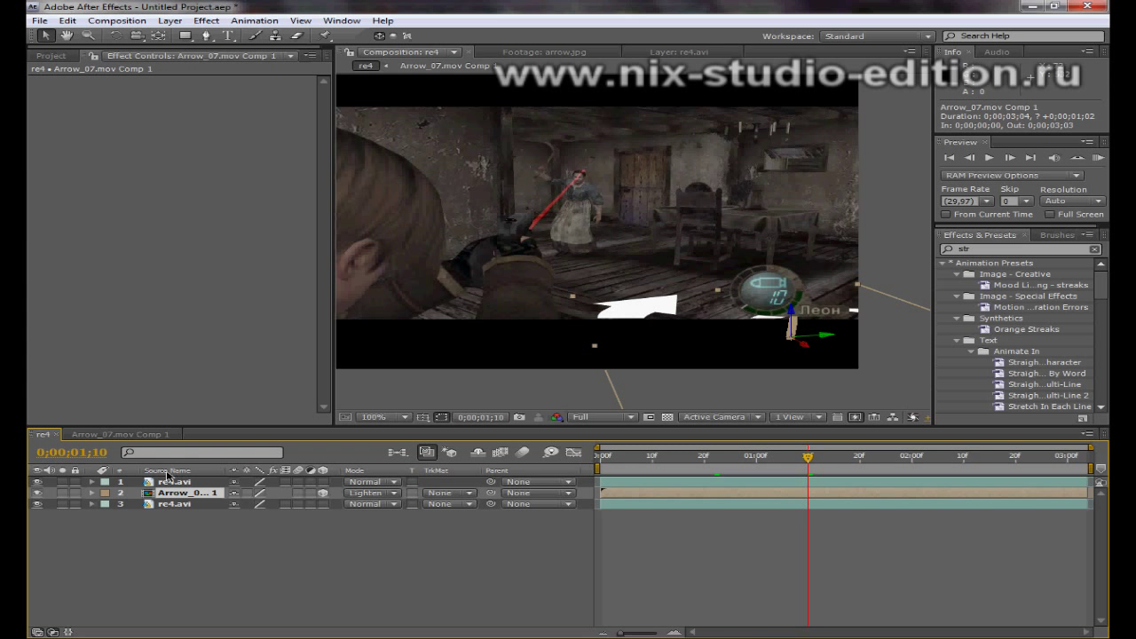
Open the Arrow_07.mov Comp 1 precomp from re4 and zoom the viewer out to see the white arrow
double_click(182, 493)
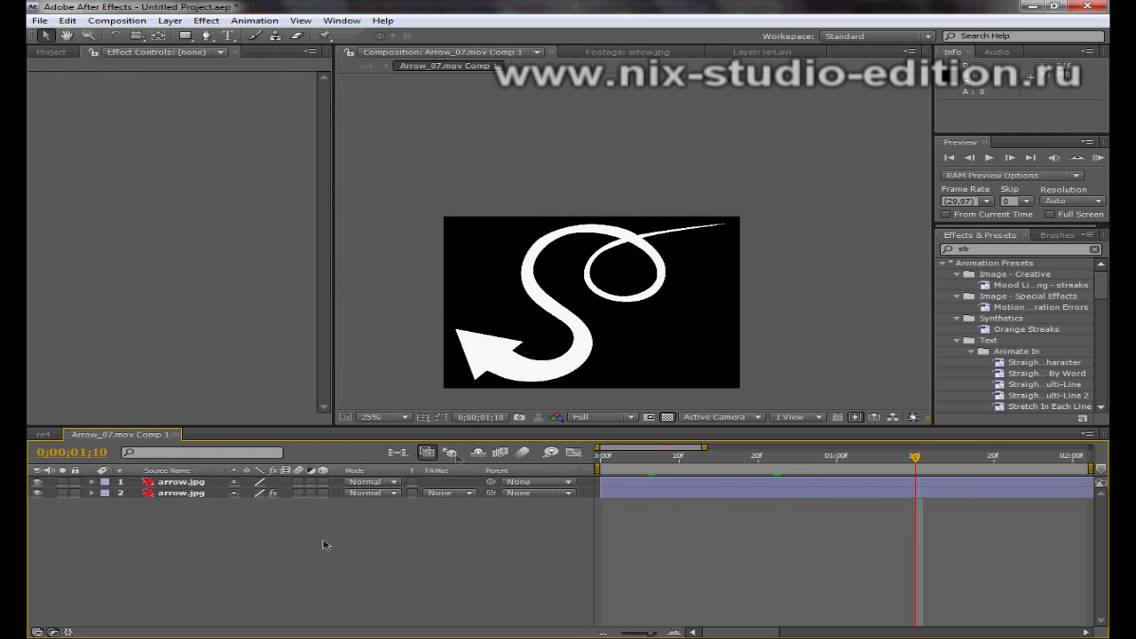
key(comma)
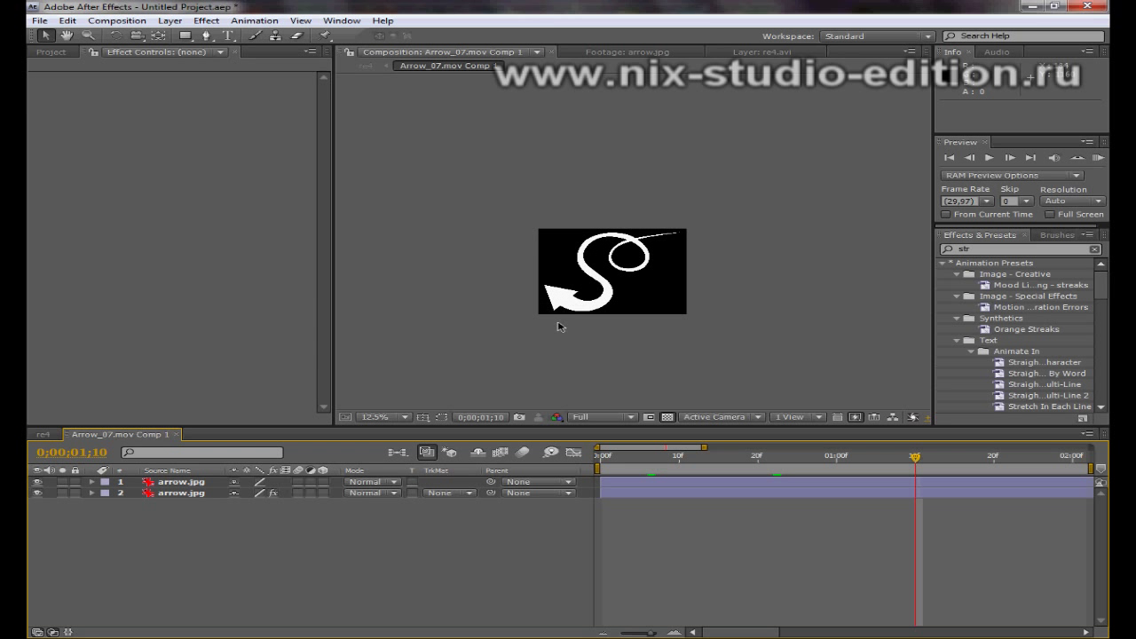
scroll(559, 326, up, 1)
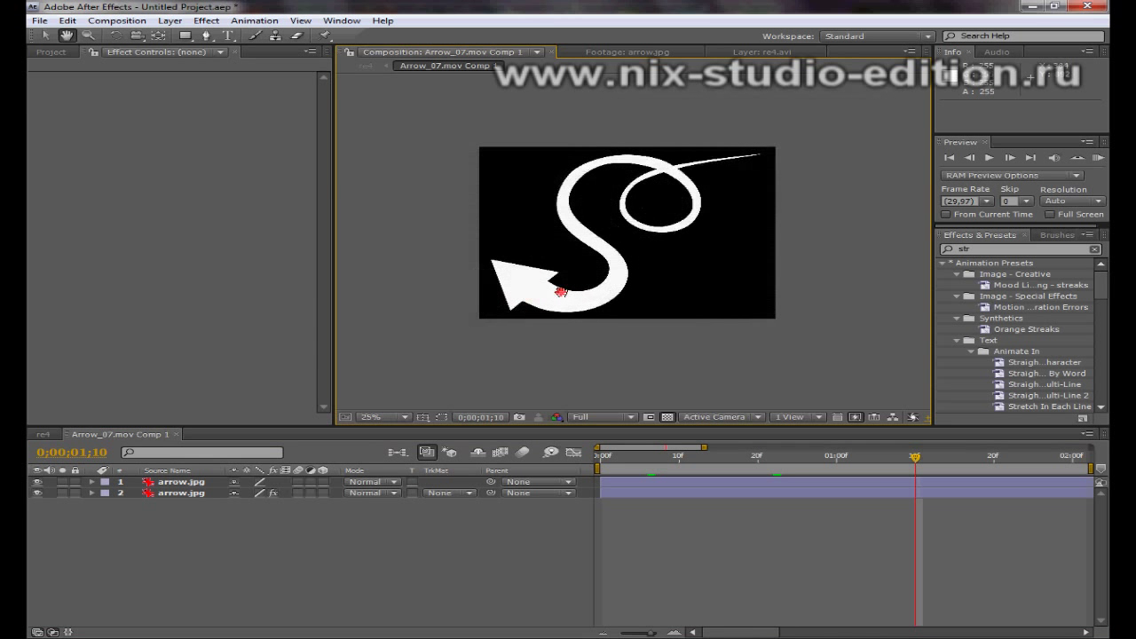
click(207, 21)
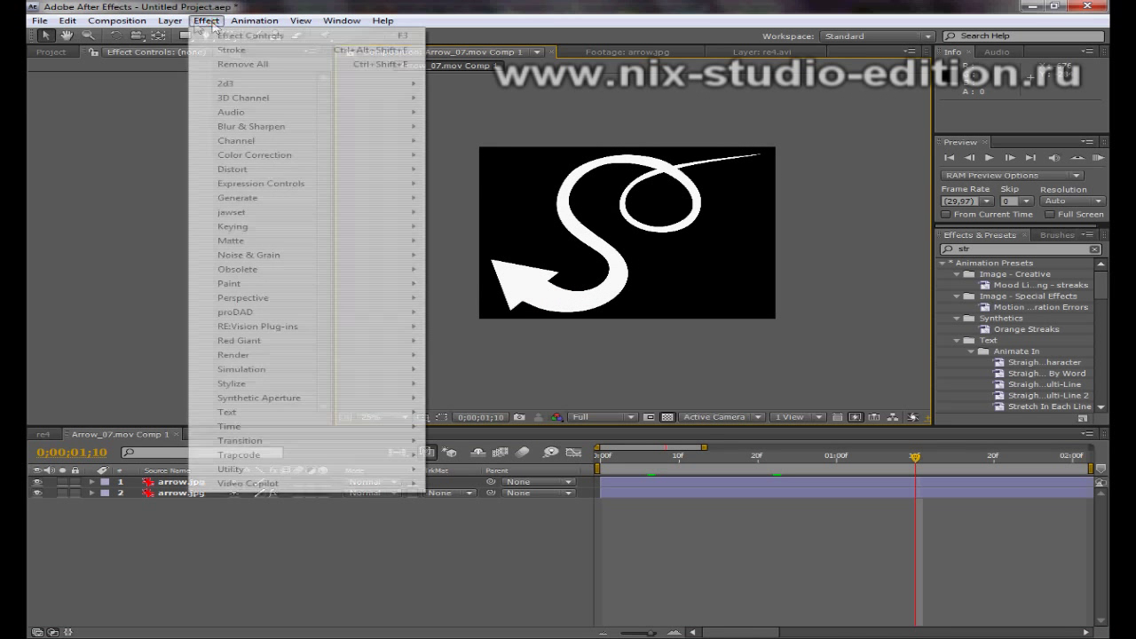
Add a new black solid layer, Black Solid 4, to Arrow_07.mov Comp 1
mouse_move(170, 20)
mouse_move(280, 38)
click(496, 57)
click(459, 436)
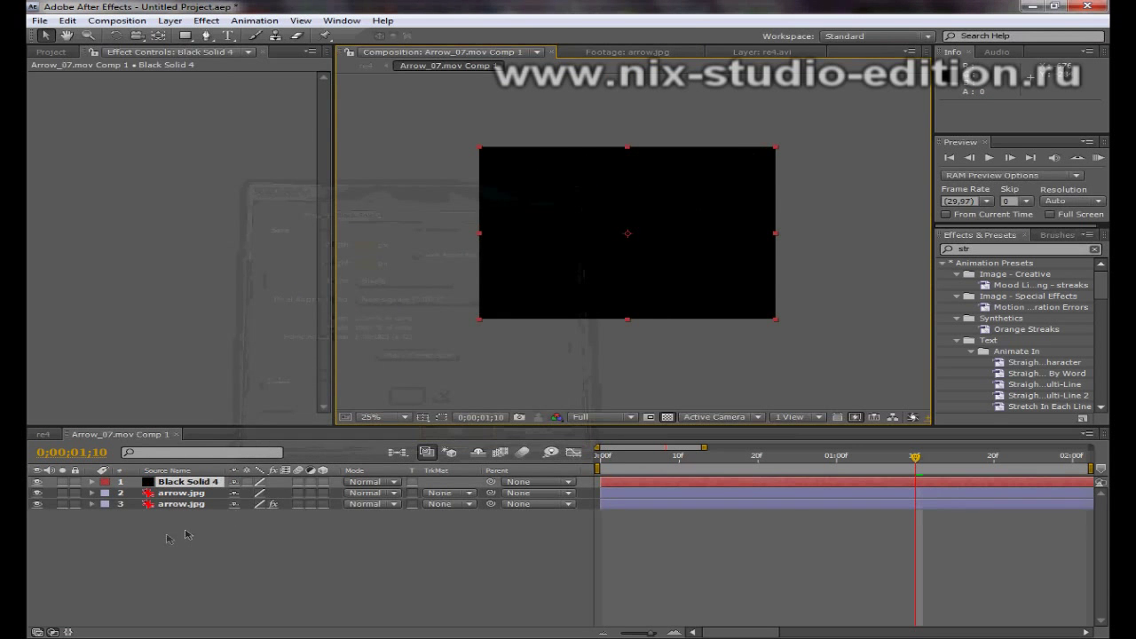
Hide and delete the two arrow.jpg layers from the composition
drag(36, 493, 36, 503)
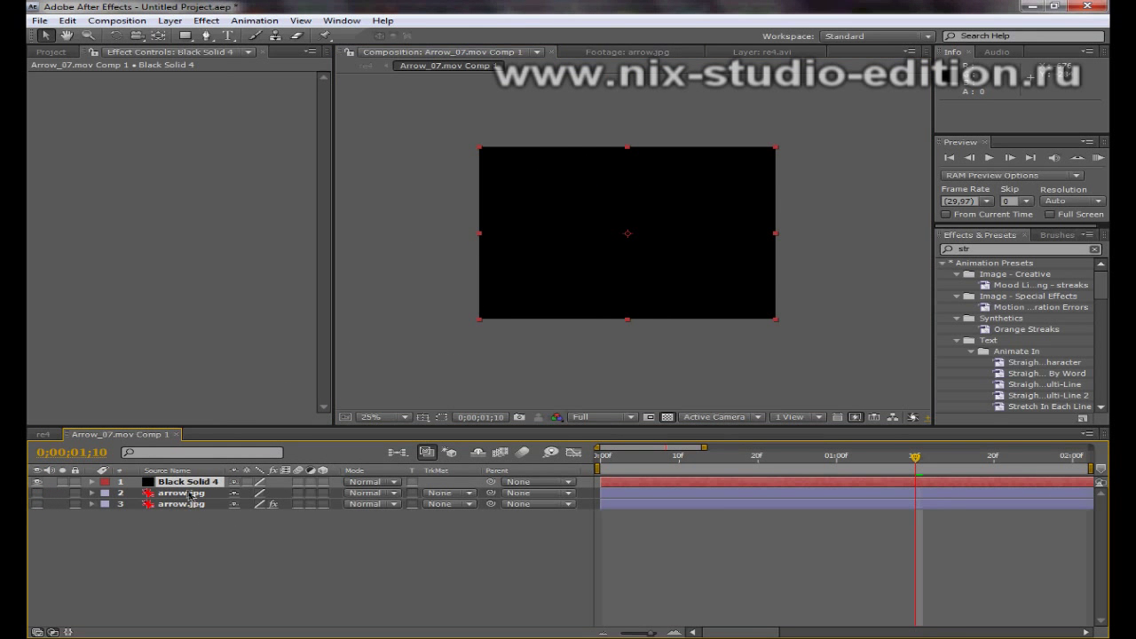
drag(174, 482, 195, 491)
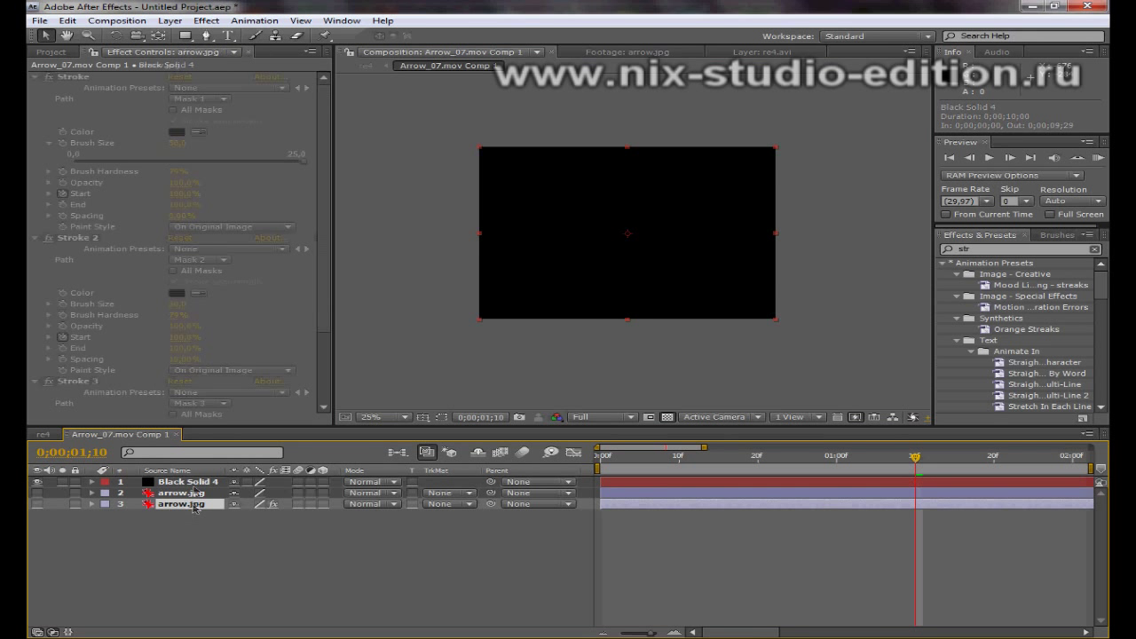
drag(182, 522, 195, 492)
key(Delete)
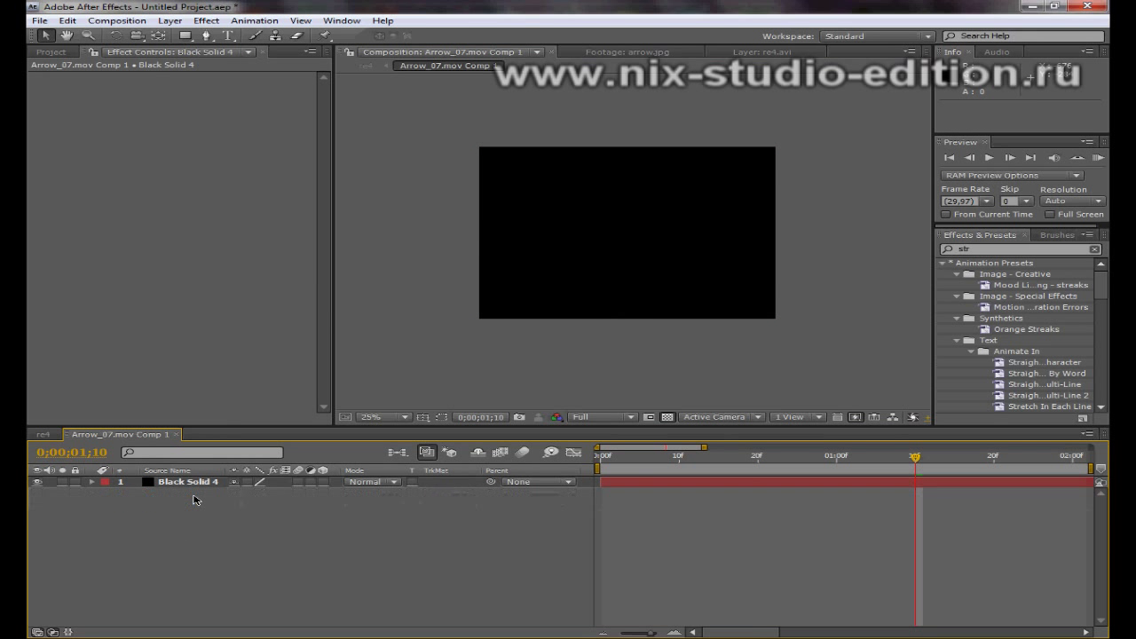
Select Black Solid 4, glance at re4, and open the solid in its own Layer panel
click(195, 483)
click(43, 434)
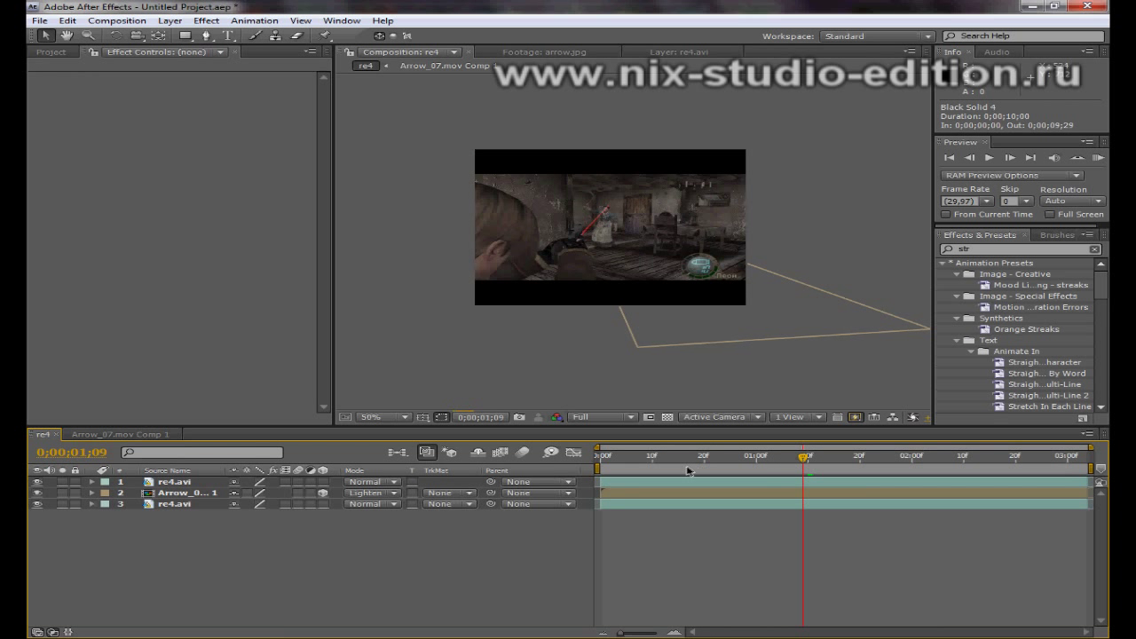
click(131, 434)
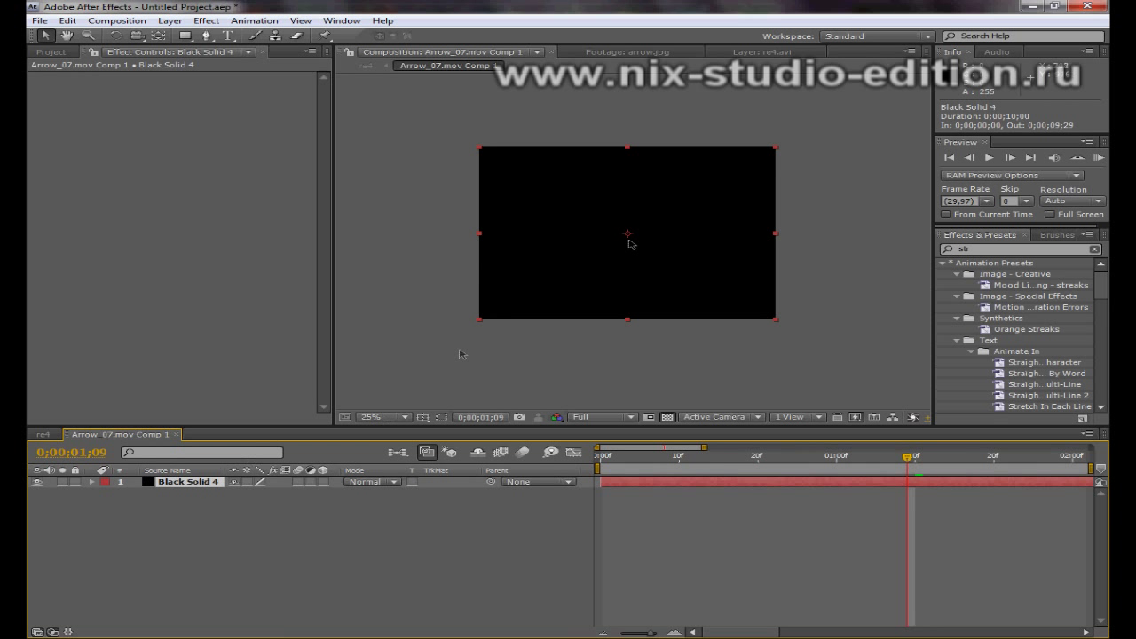
double_click(183, 483)
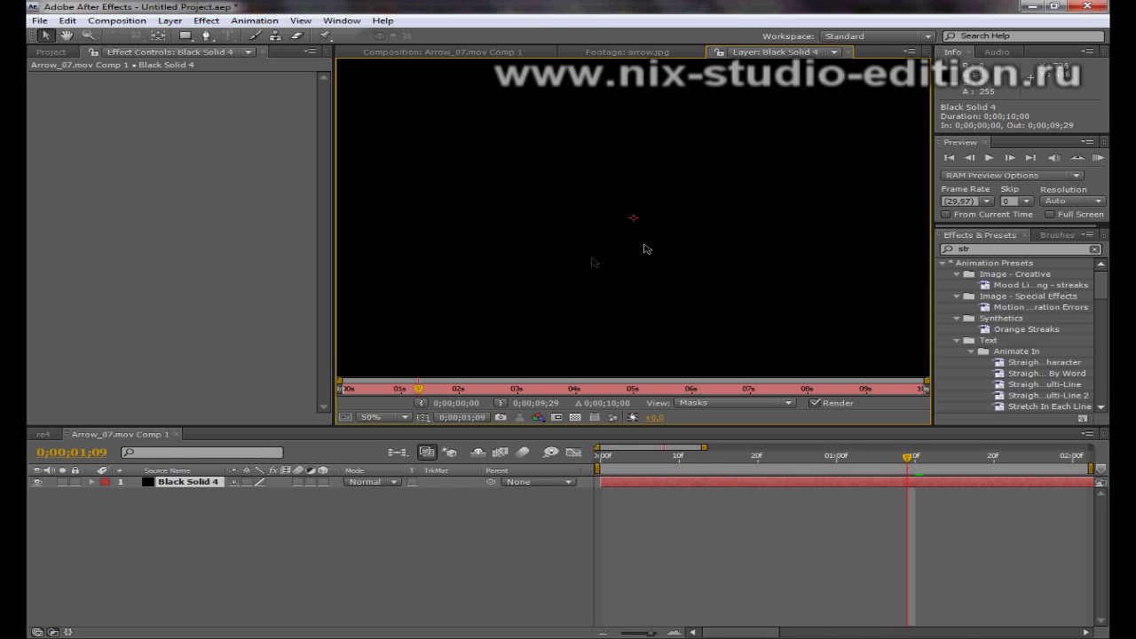
Zoom the Black Solid 4 Layer panel out to show the whole solid and select the Brush tool
key(comma)
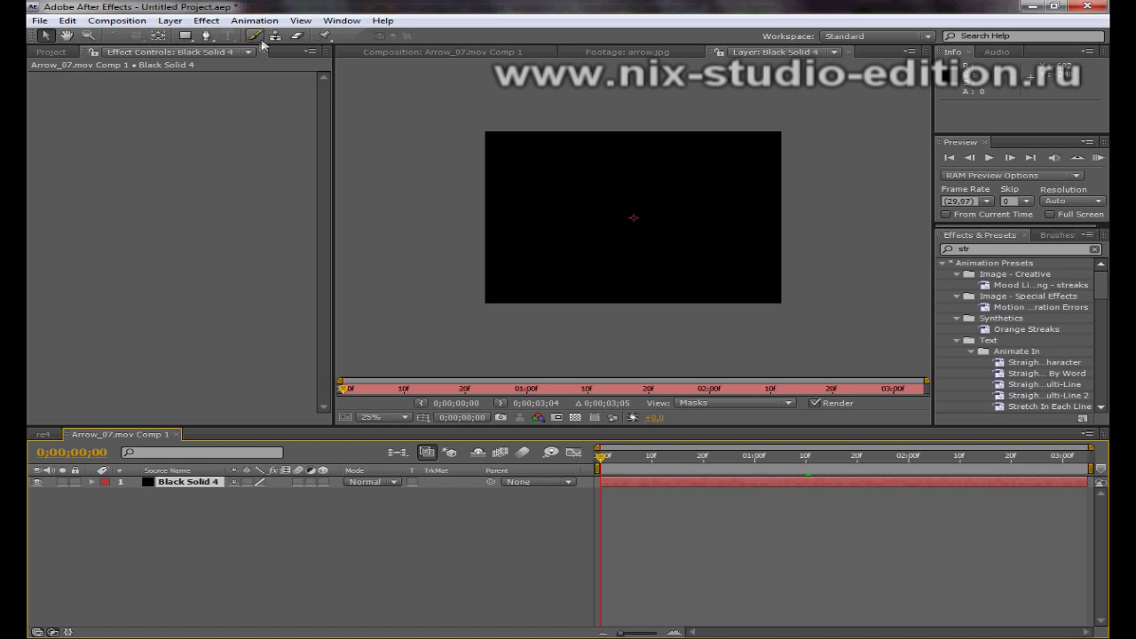
click(256, 36)
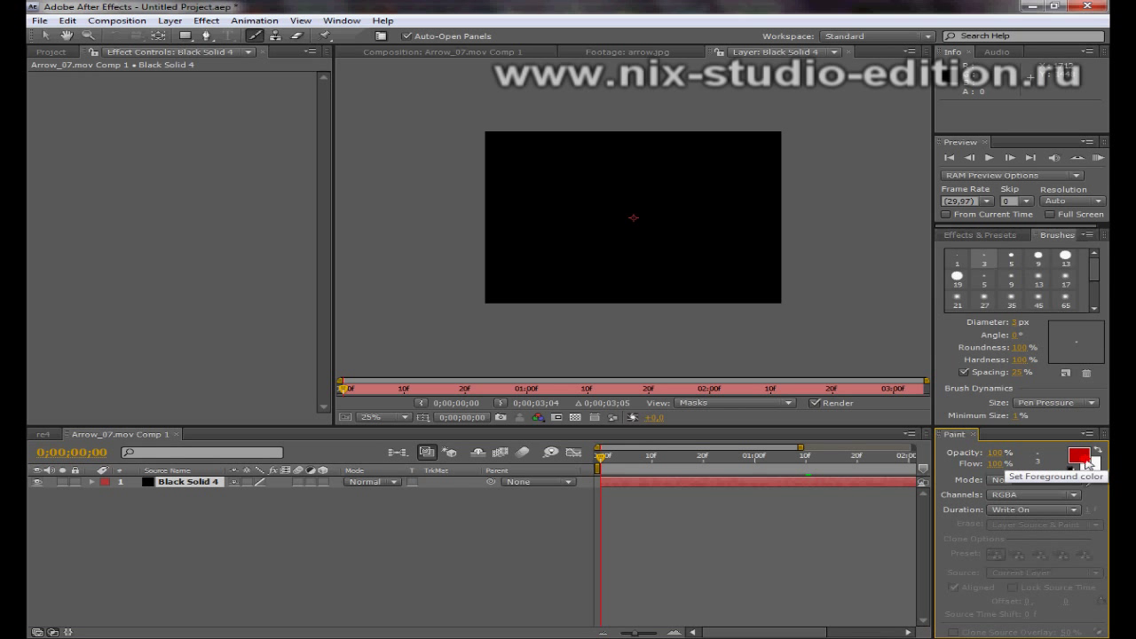
Set the paint foreground colour to white
click(1087, 460)
drag(251, 349, 36, 284)
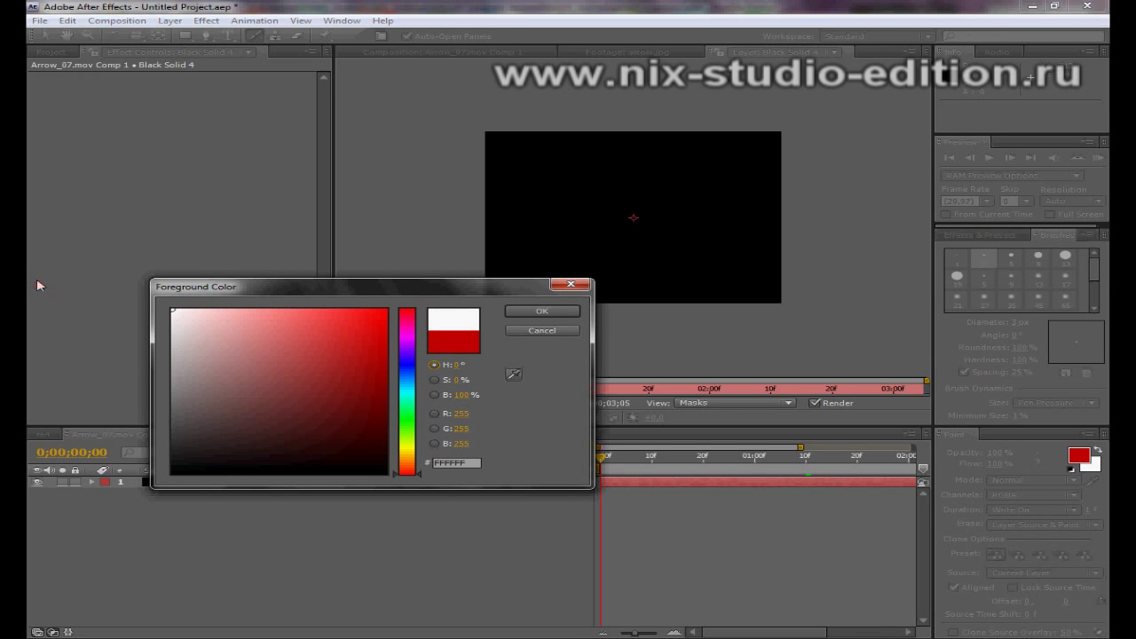
click(541, 310)
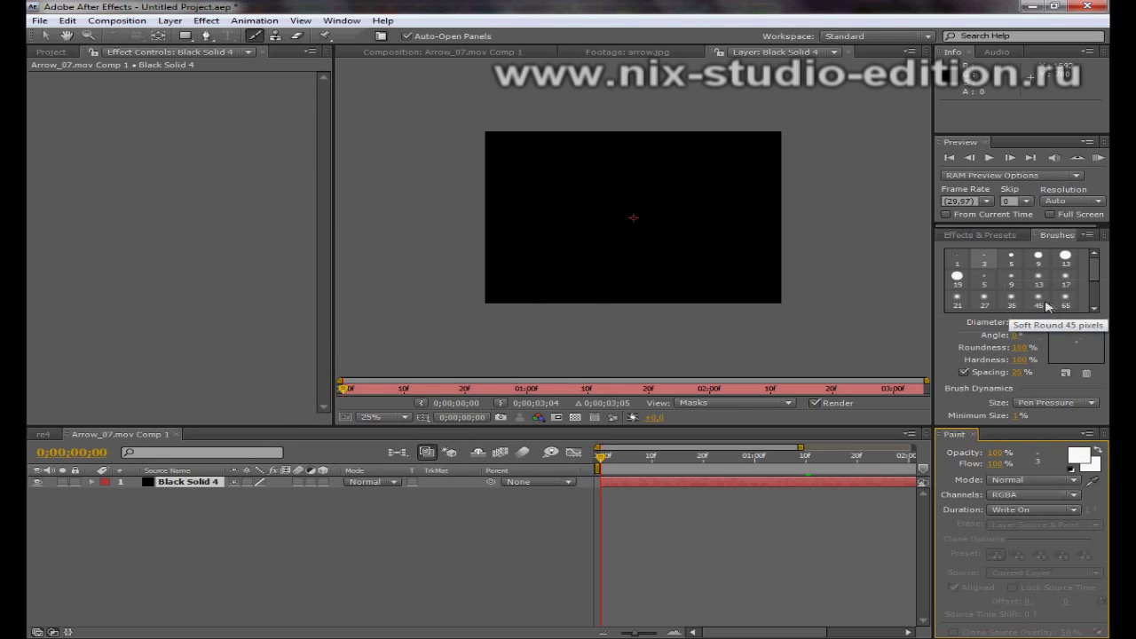
Shape brush preset 11 to 48 px diameter, 100% hardness, 0% roundness, 21% spacing, painting RGBA
scroll(1093, 284, down, 5)
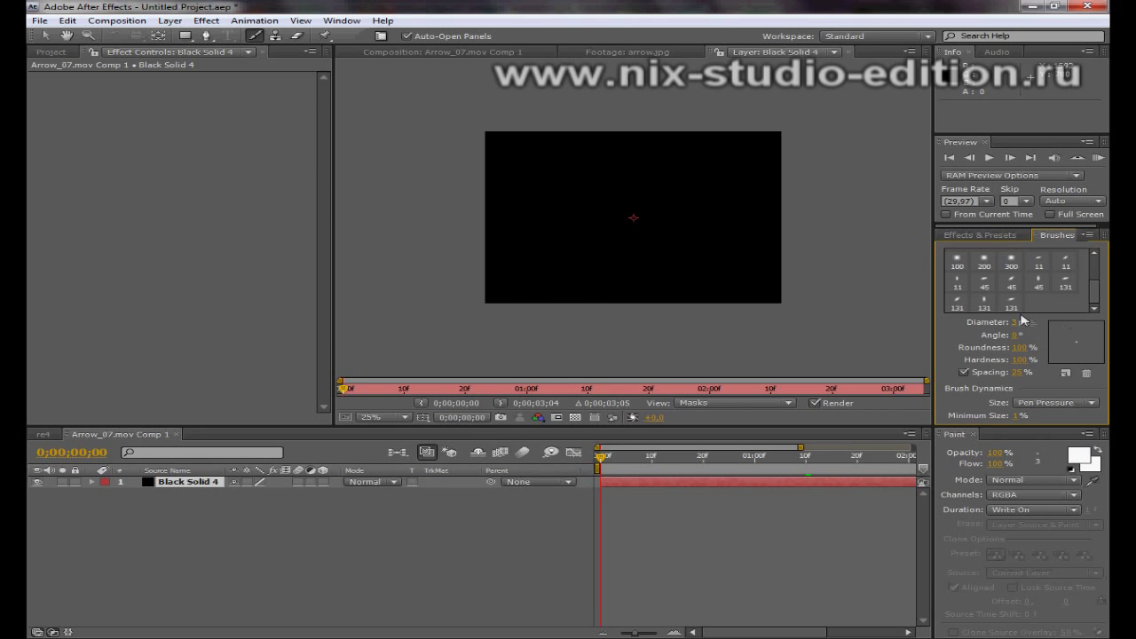
click(958, 284)
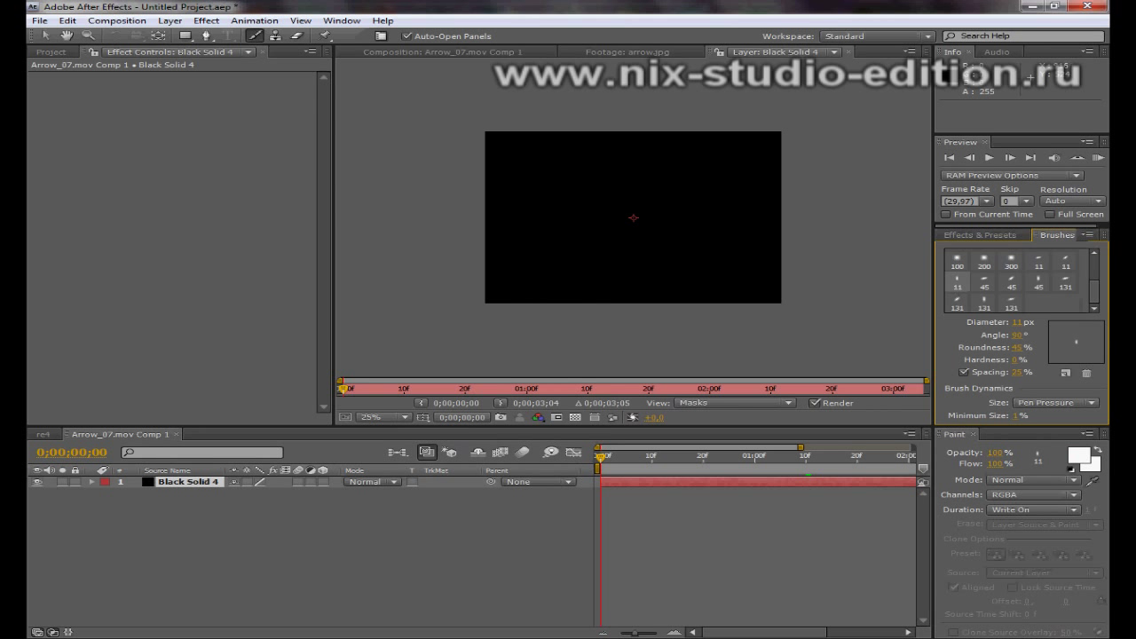
drag(1019, 327, 1031, 327)
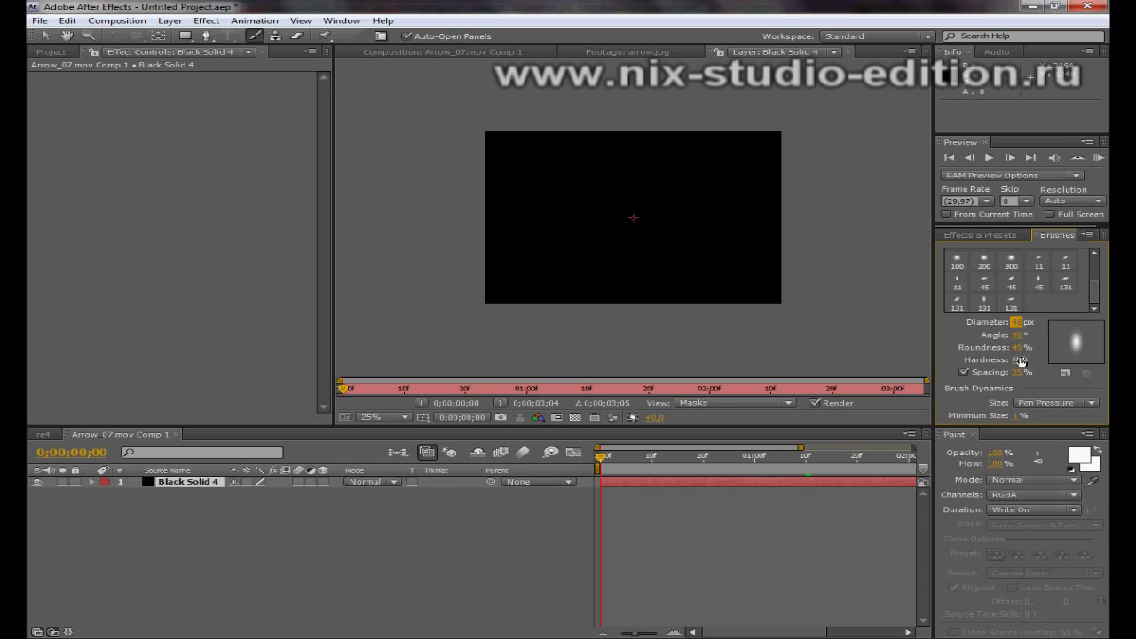
drag(1020, 360, 1108, 357)
drag(1018, 347, 1005, 351)
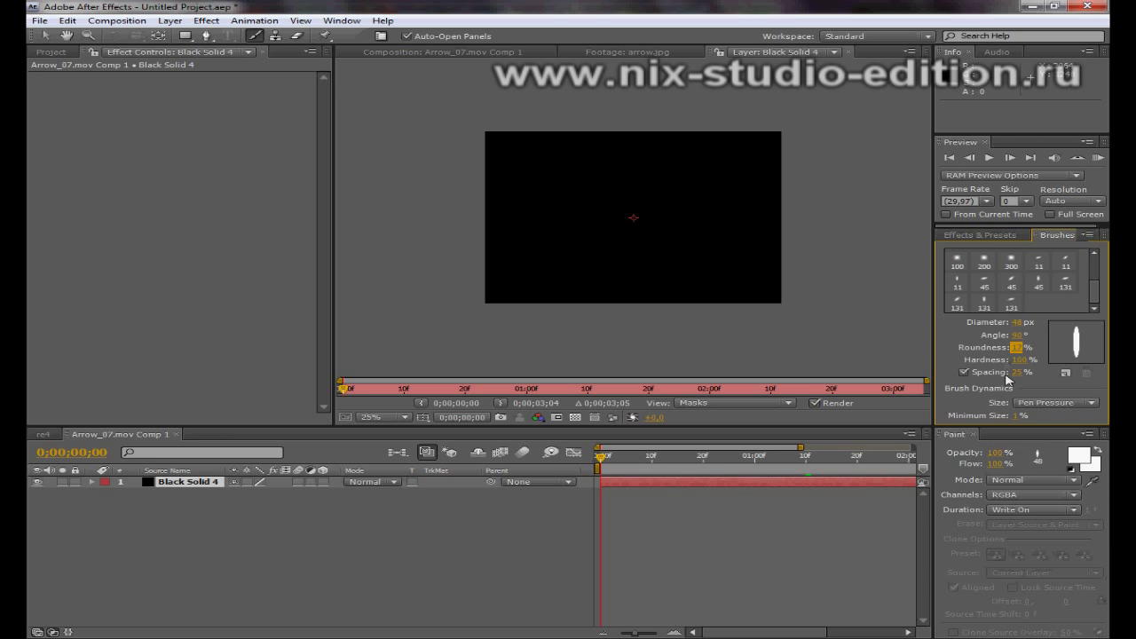
click(1022, 373)
click(1017, 347)
text(0)
click(1010, 335)
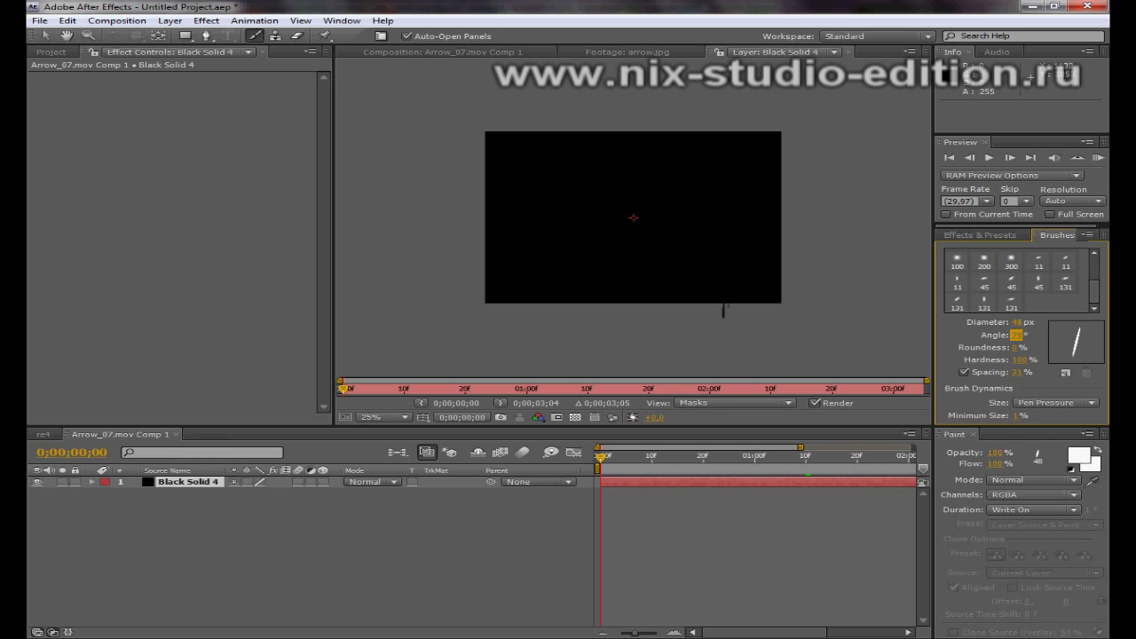
click(1020, 494)
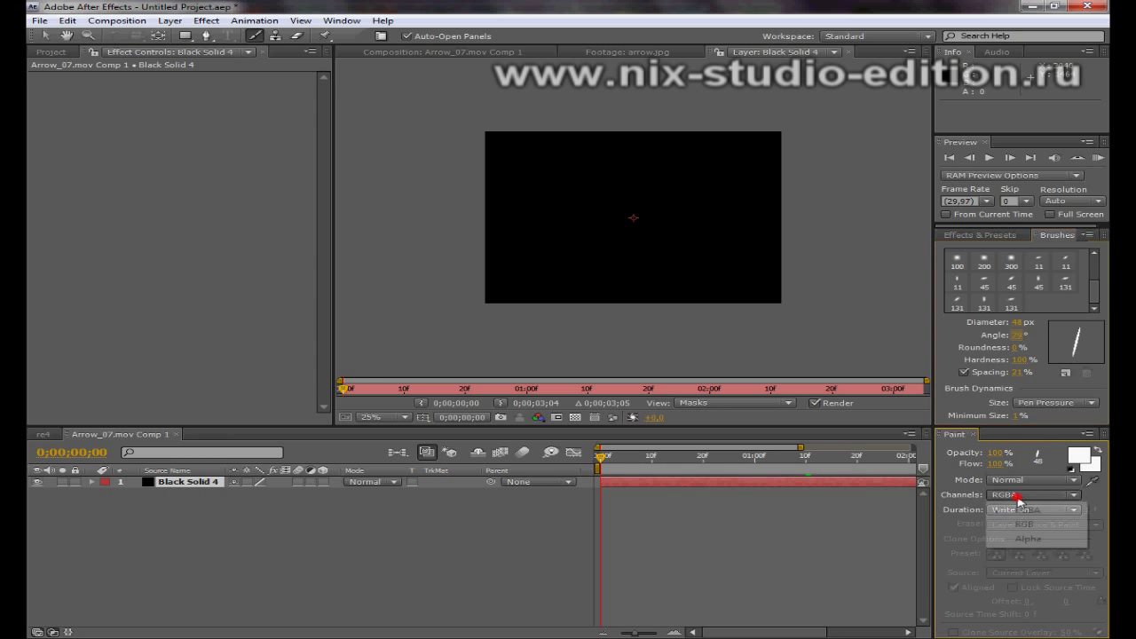
click(955, 491)
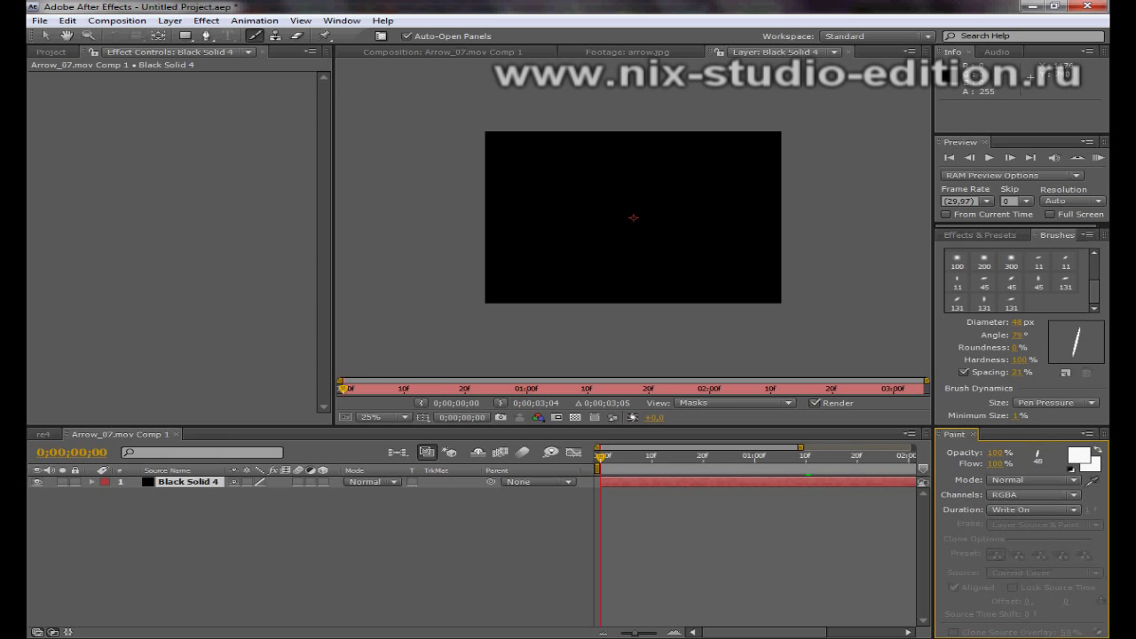
Enlarge the brush to 64 px, paint the winding S-arrow stroke, and scrub to watch it write on
drag(1014, 325, 1027, 325)
mouse_move(733, 284)
mouse_down()
mouse_move(611, 202)
mouse_move(531, 170)
mouse_move(564, 190)
mouse_up()
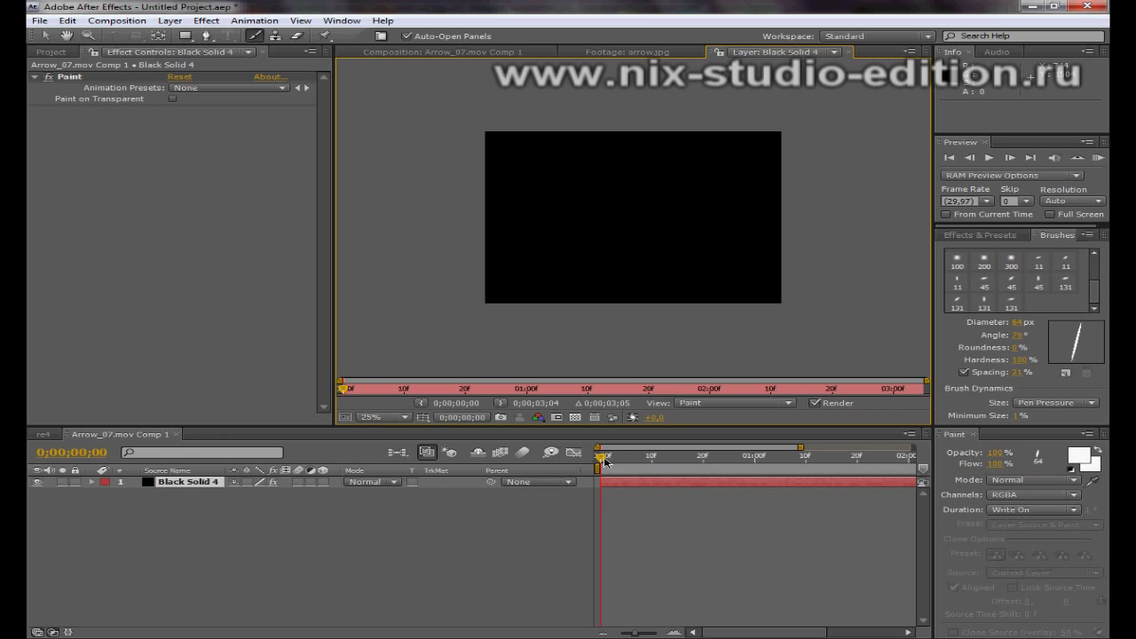
drag(600, 460, 848, 468)
scroll(647, 497, right, 3)
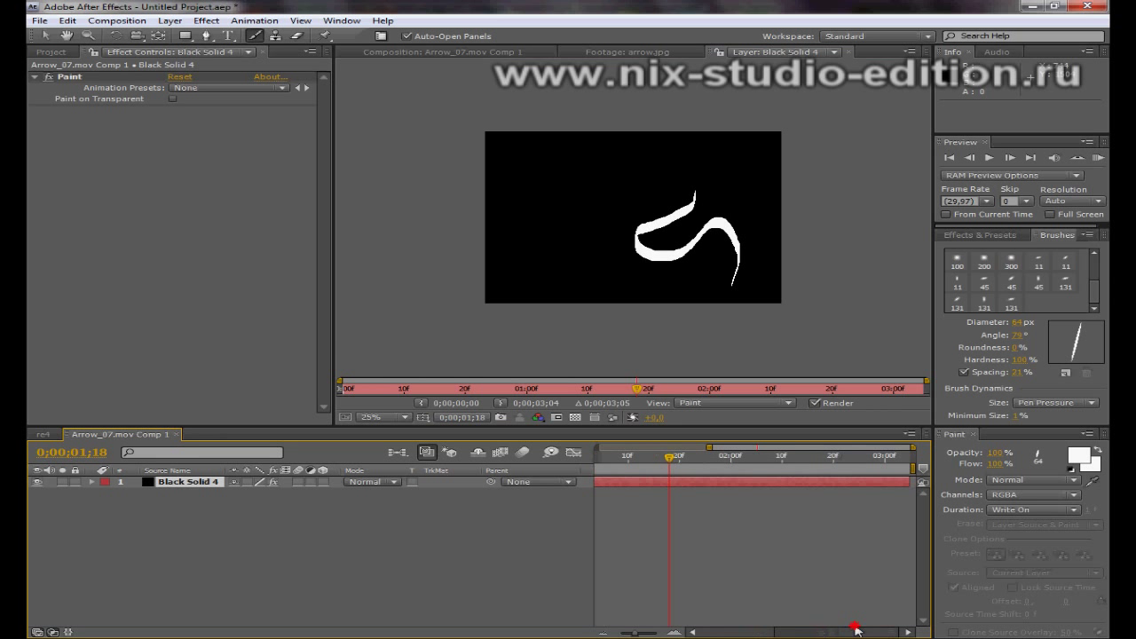
drag(674, 457, 834, 460)
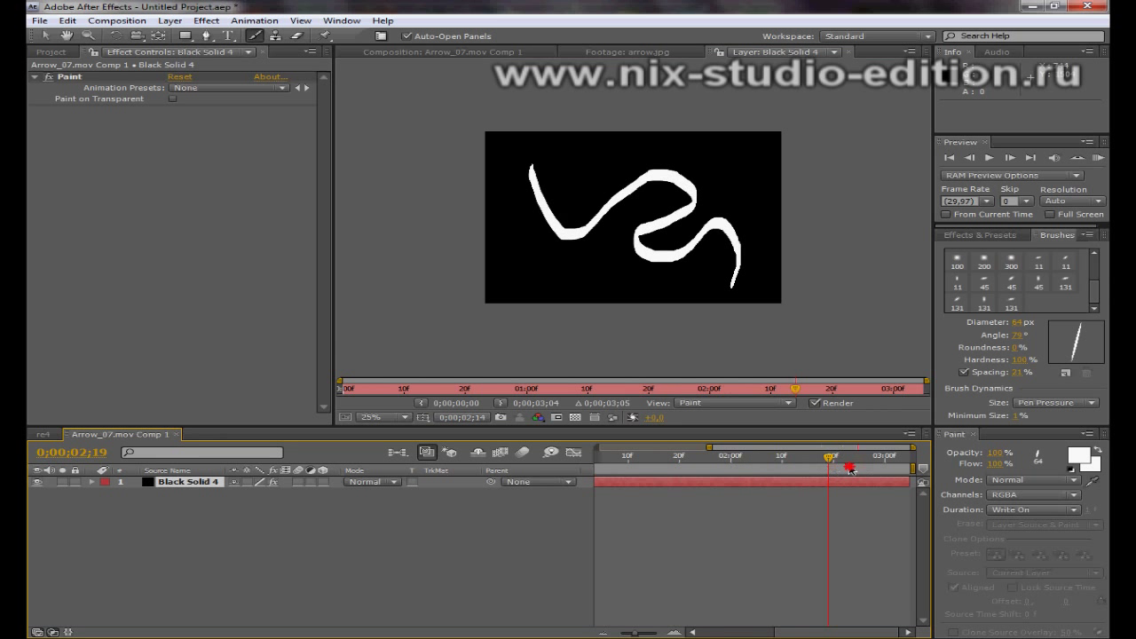
key(v)
click(639, 460)
drag(639, 460, 972, 466)
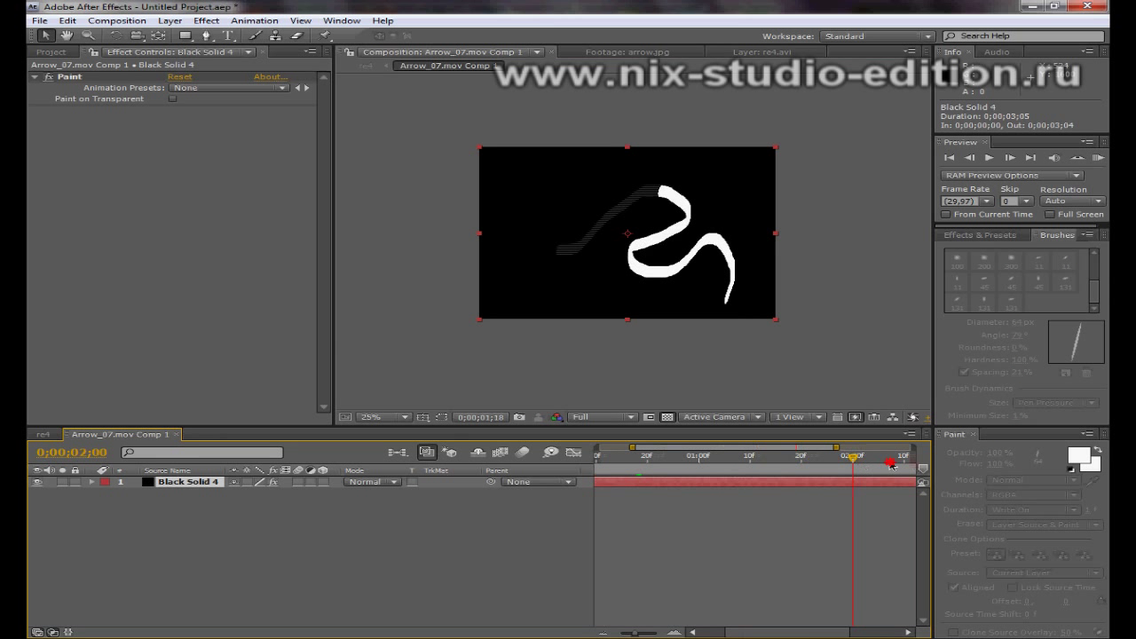
Pre-compose the painted Black Solid 4 into its own composition
click(170, 21)
click(241, 487)
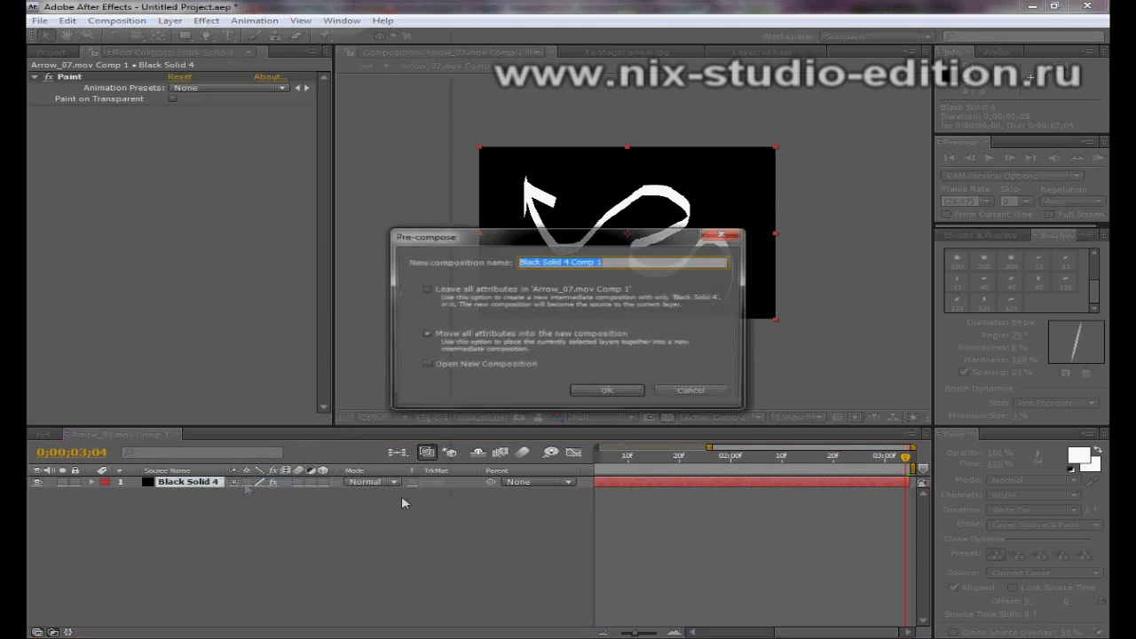
click(599, 389)
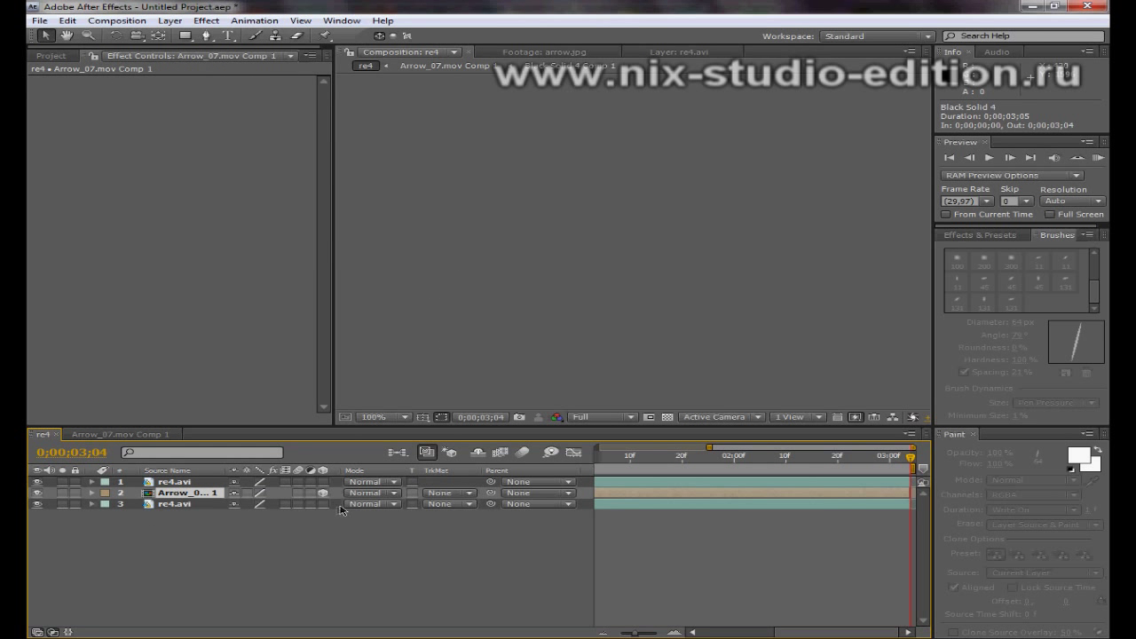
Set the arrow composition layer in re4 to Lighten and preview it around 0;00;01;13
drag(902, 468, 706, 473)
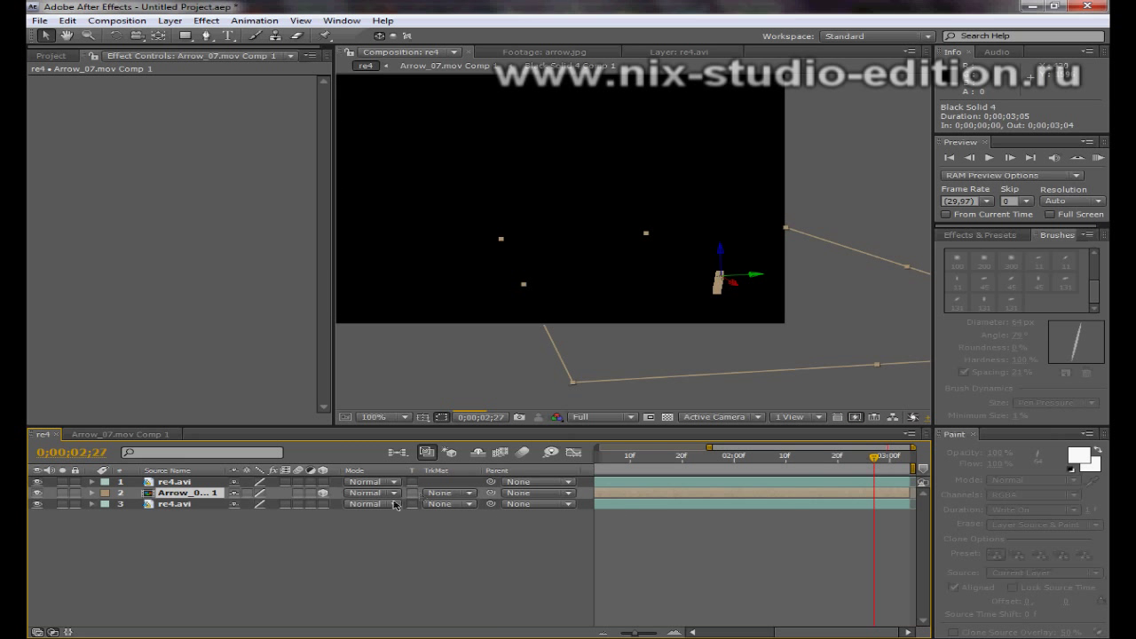
click(393, 493)
click(395, 243)
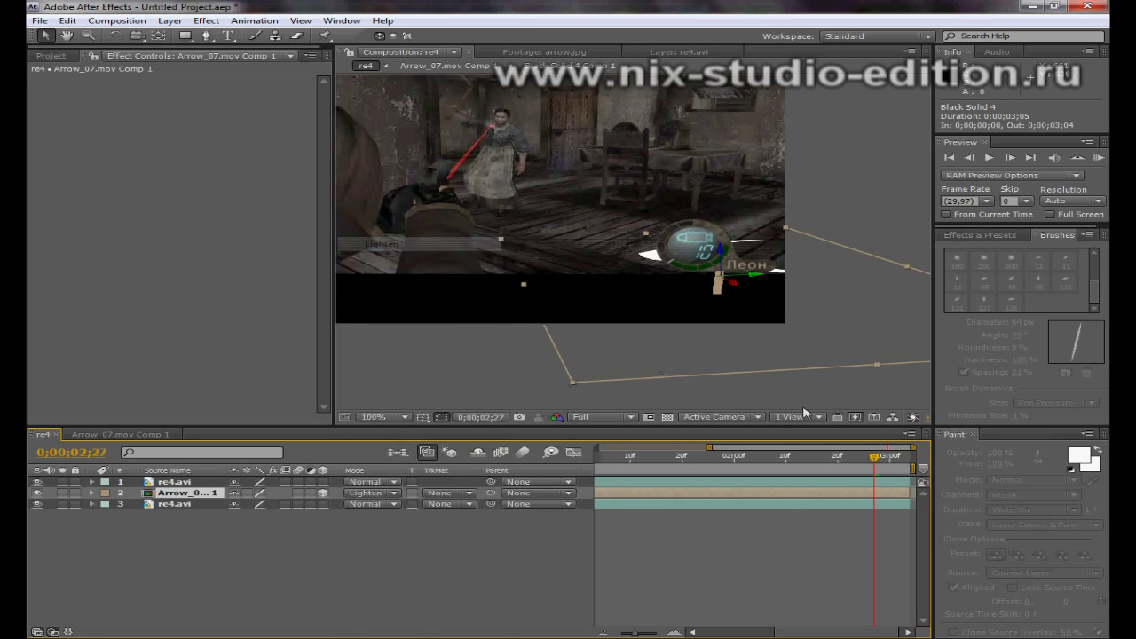
drag(874, 459, 868, 462)
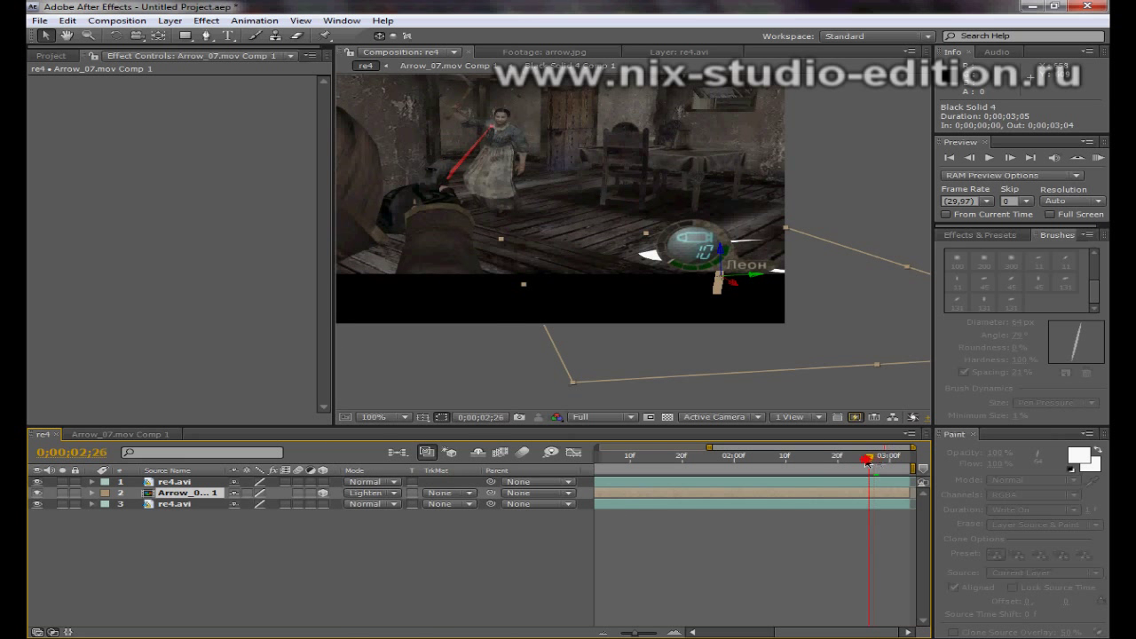
click(645, 460)
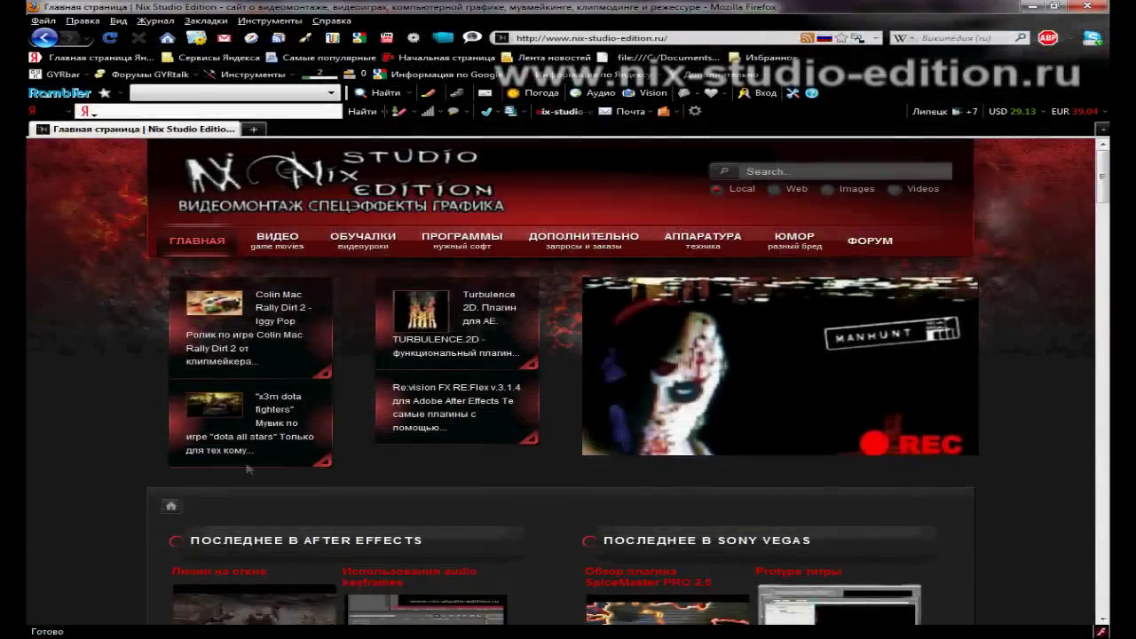
Scroll the Nix Studio Edition homepage down to the 'Линии на стене' lesson post
scroll(1103, 278, down, 10)
scroll(1103, 278, down, 3)
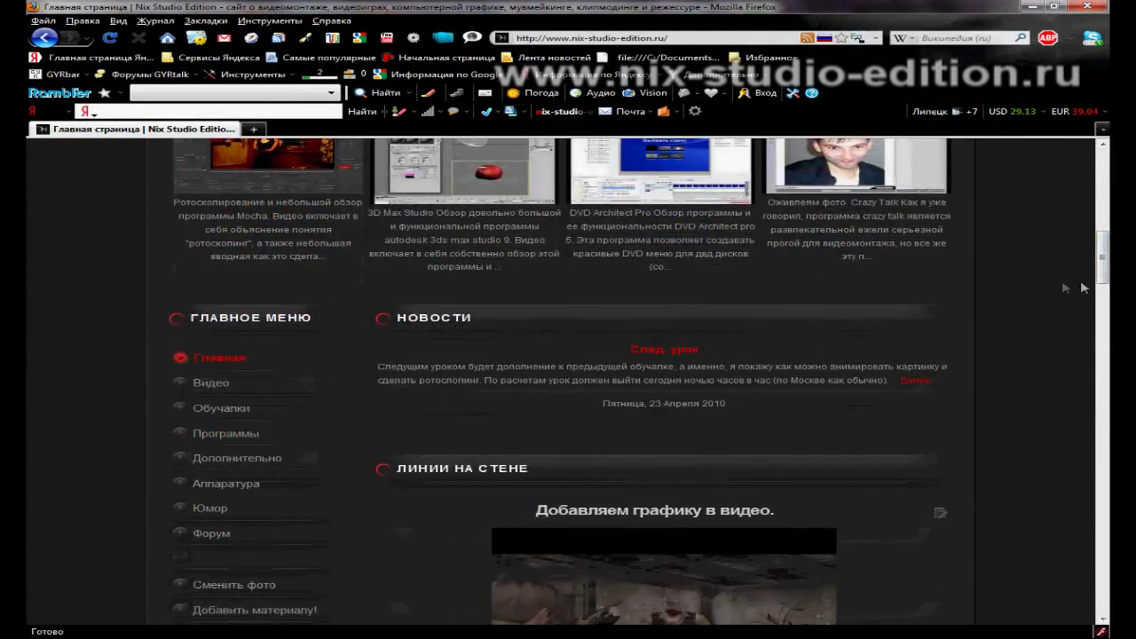
scroll(1065, 288, down, 3)
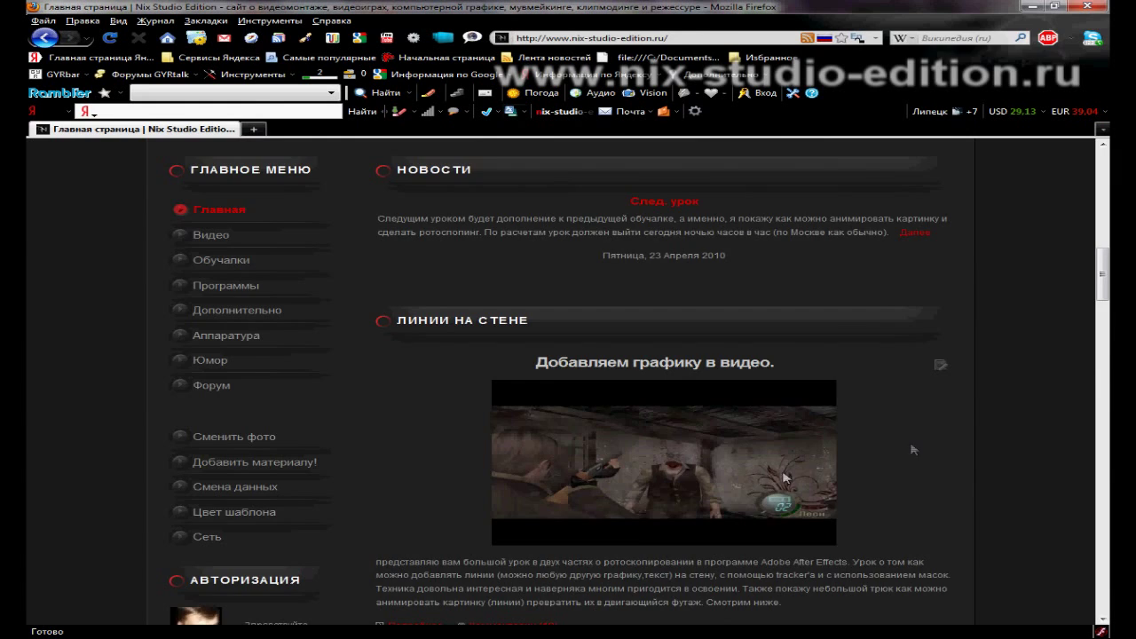
scroll(985, 363, down, 7)
scroll(990, 334, up, 4)
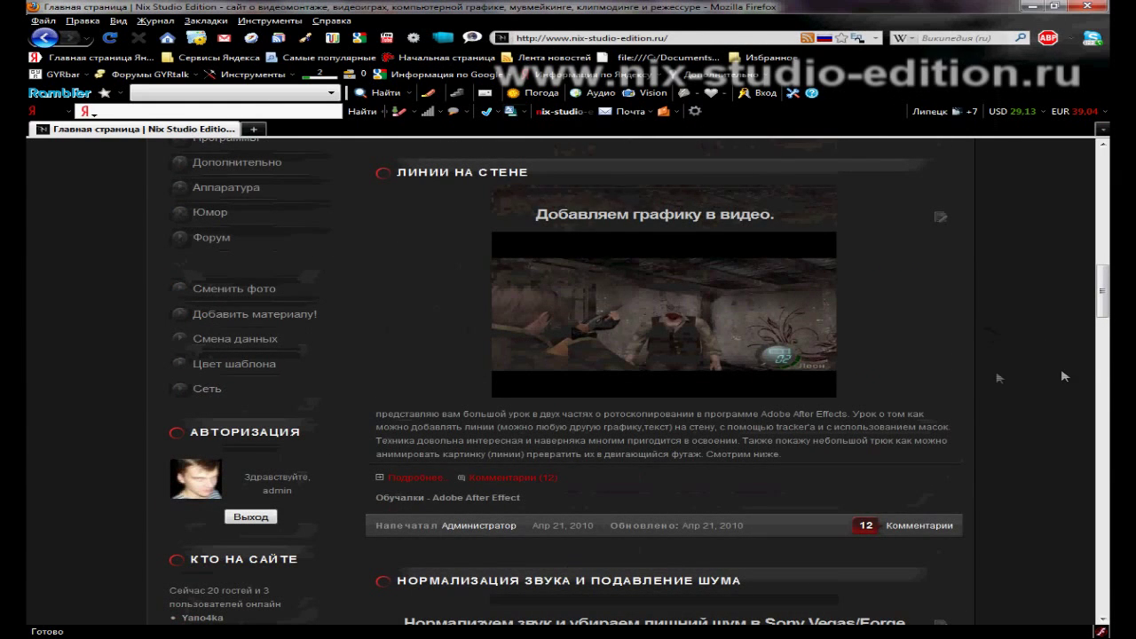